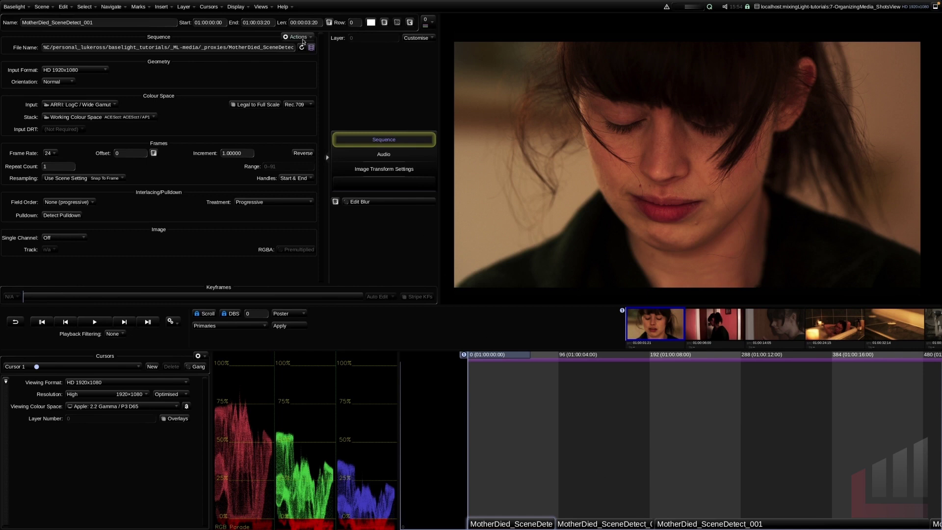
# Step: Open the Shots view to list all the events in the scene
pyautogui.click(270, 7)
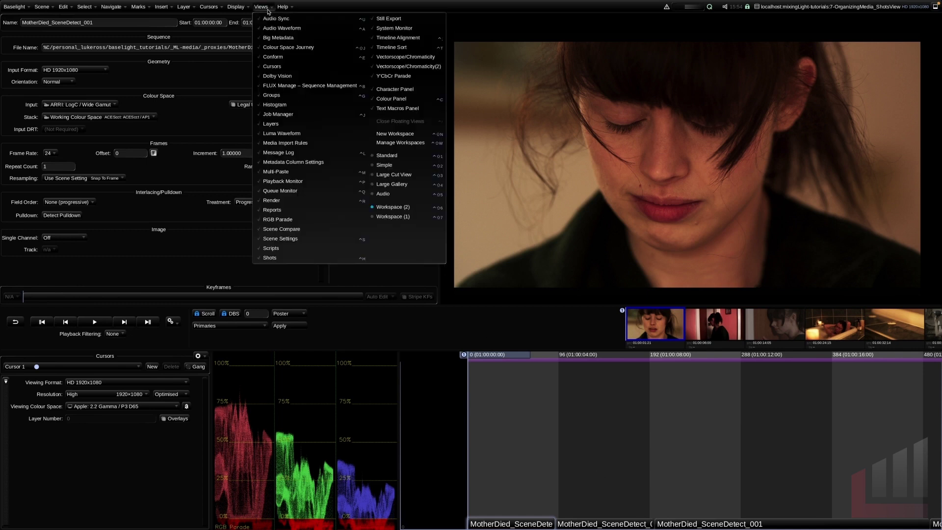
pyautogui.click(323, 256)
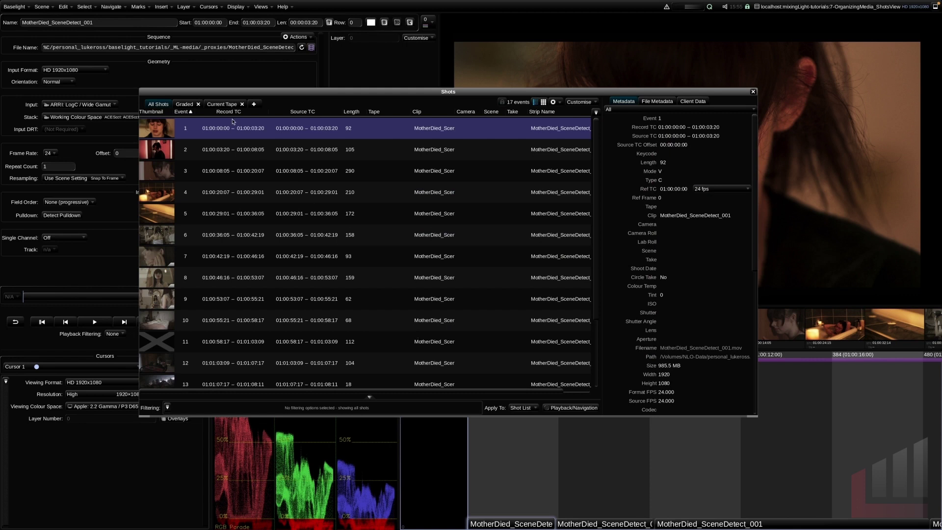
pyautogui.scroll(3, 269, 255)
# Step: In the shot list, hide the Take, Scene, Camera, Clip, Tape and Length columns and show Input Format and Input Colour Space
pyautogui.click(596, 113)
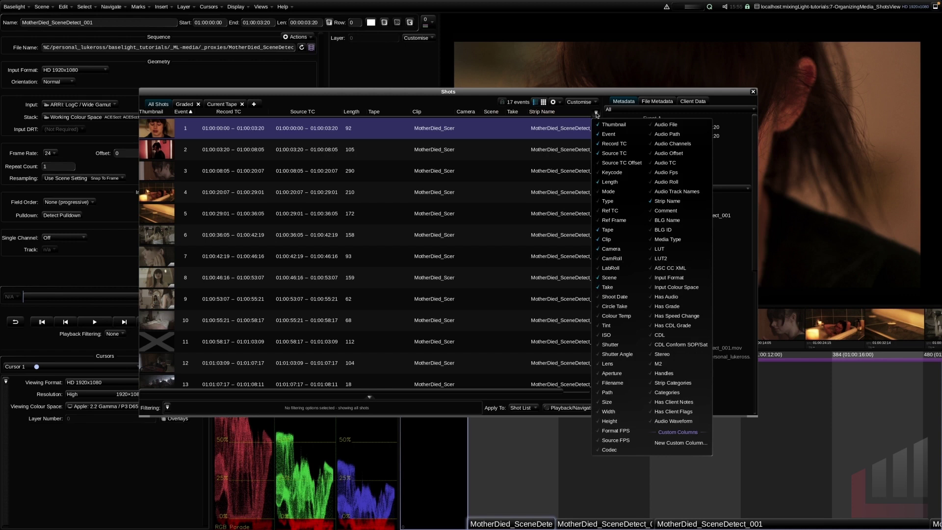
pyautogui.click(611, 287)
pyautogui.click(610, 278)
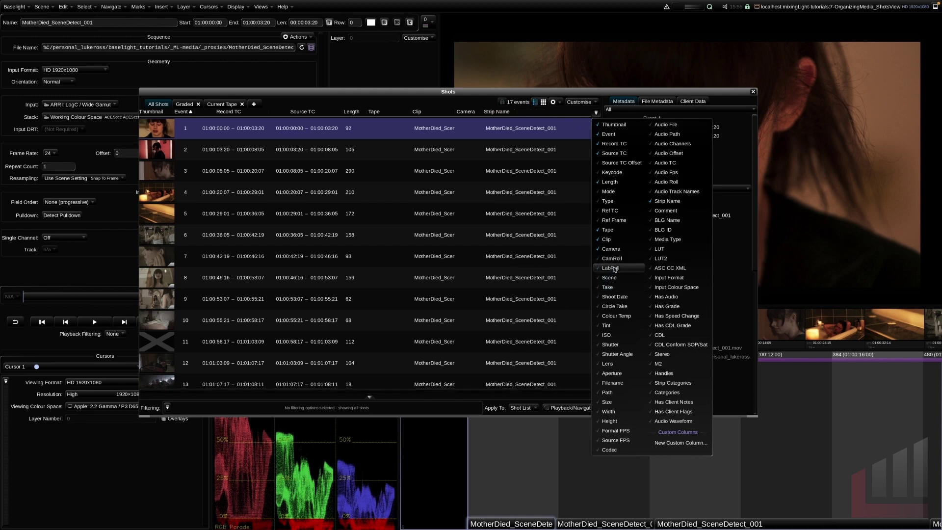
pyautogui.click(622, 250)
pyautogui.click(622, 241)
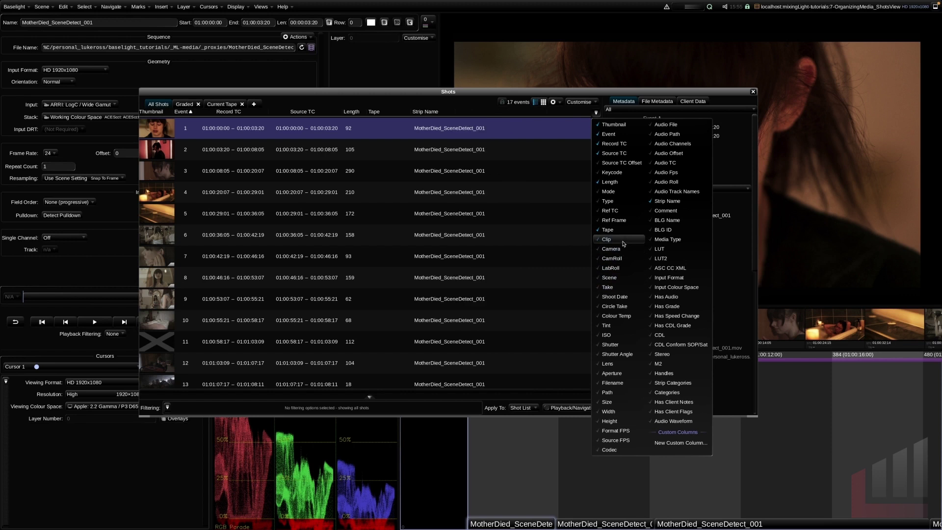
pyautogui.click(625, 231)
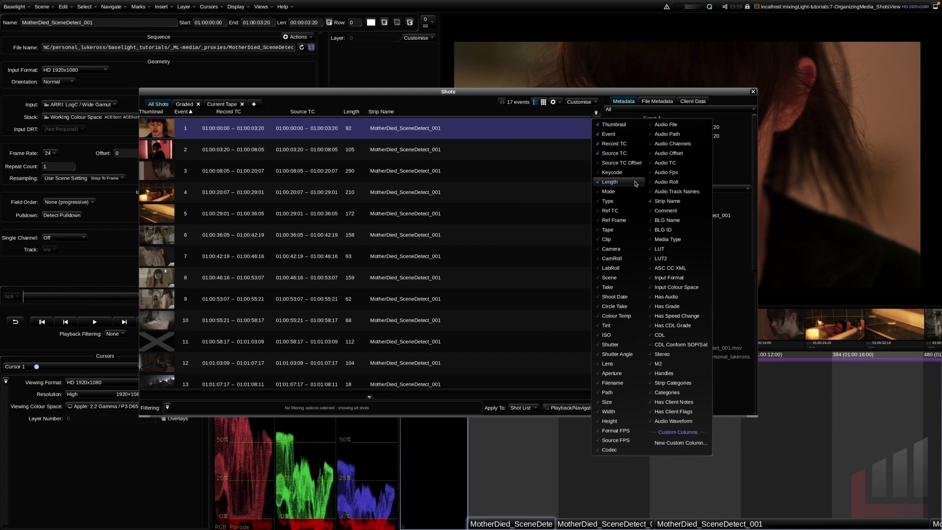
pyautogui.click(635, 182)
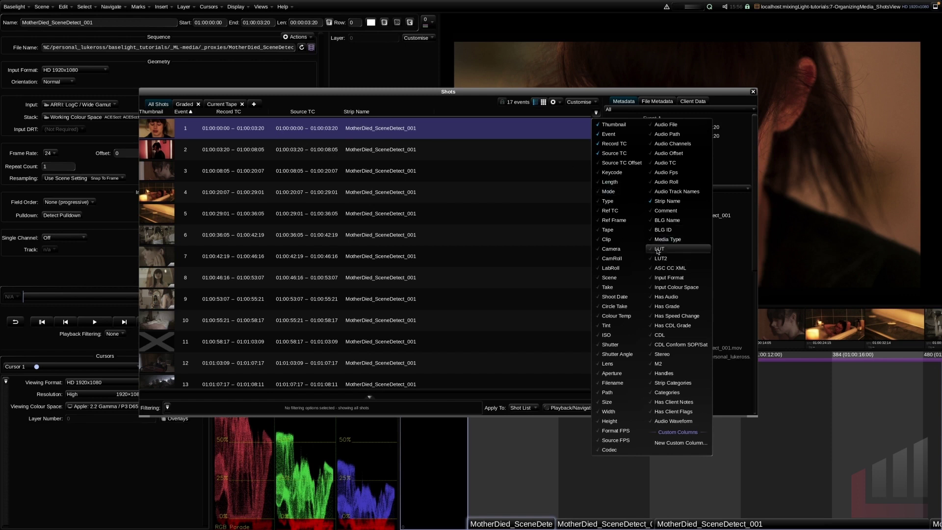
pyautogui.click(668, 277)
pyautogui.click(667, 289)
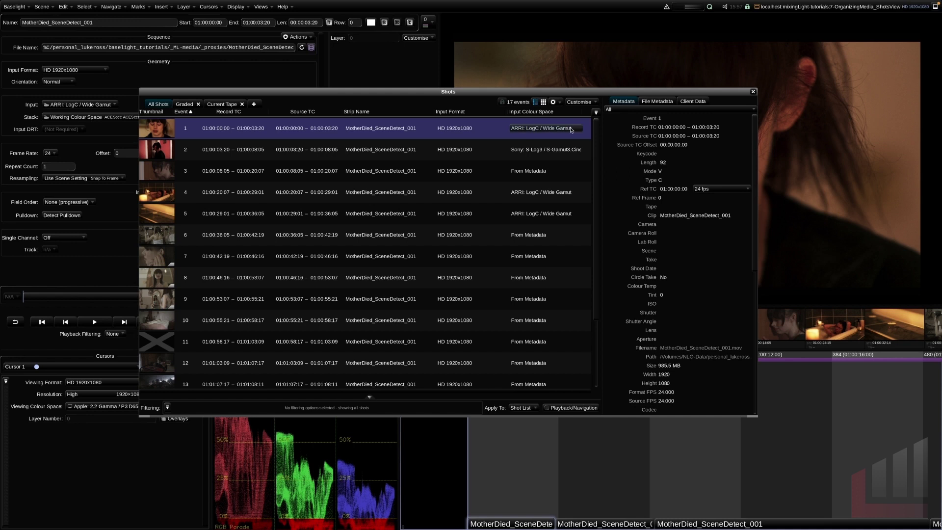
# Step: View the shots as a thumbnail grid at several thumbnail sizes and return to the list display
pyautogui.click(544, 103)
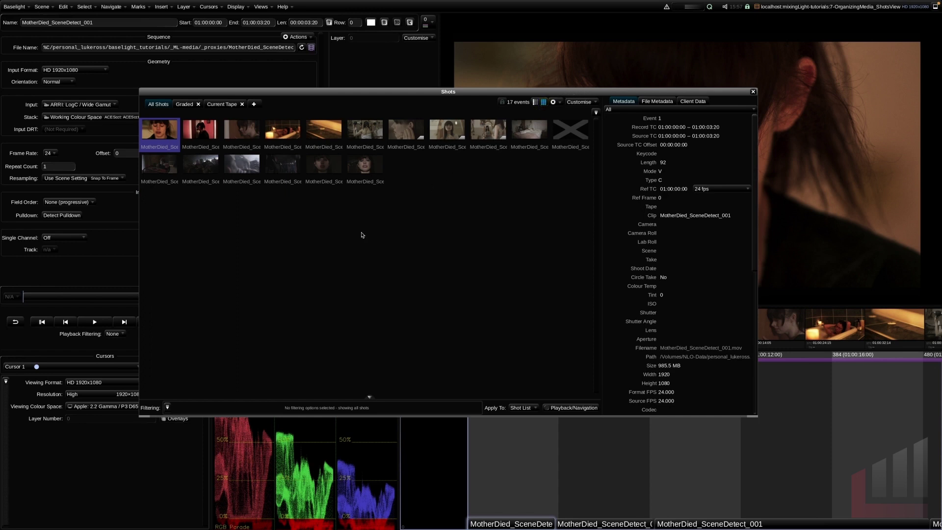
pyautogui.scroll(5, 362, 235)
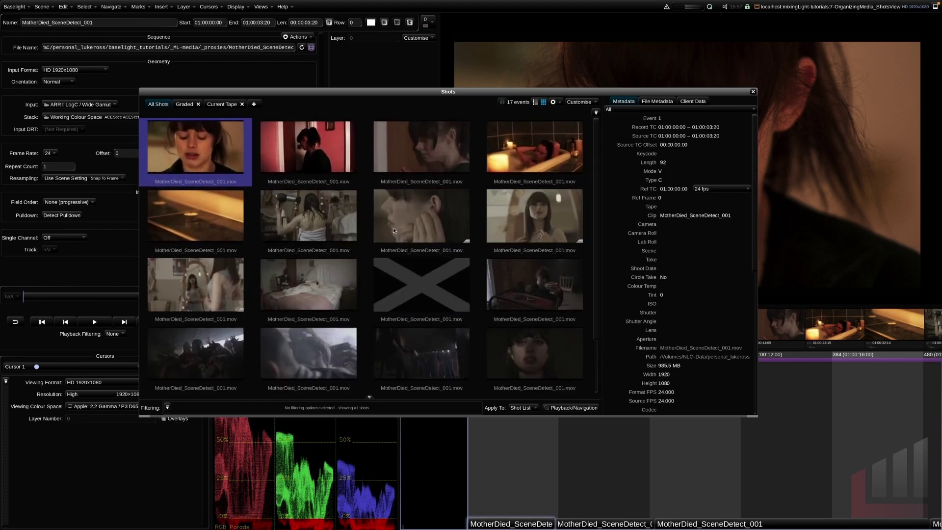
pyautogui.scroll(-5, 393, 229)
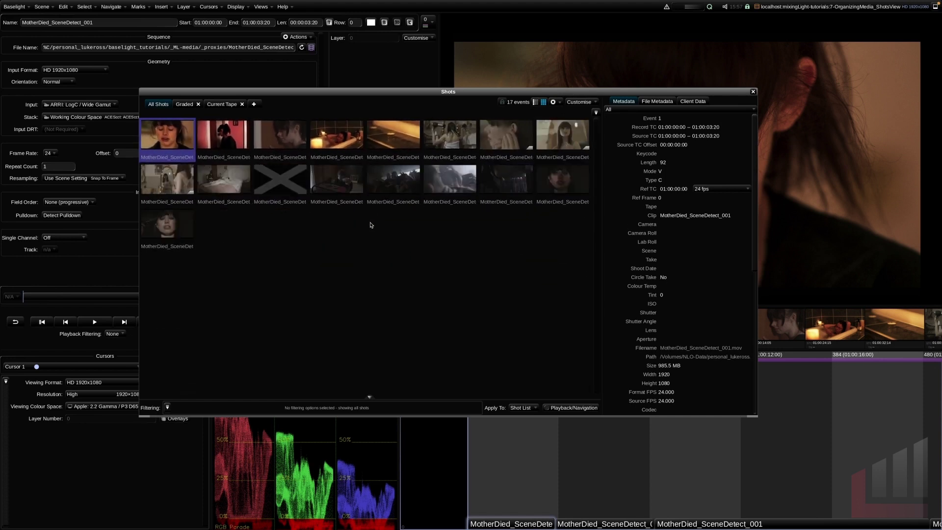
pyautogui.scroll(1, 361, 222)
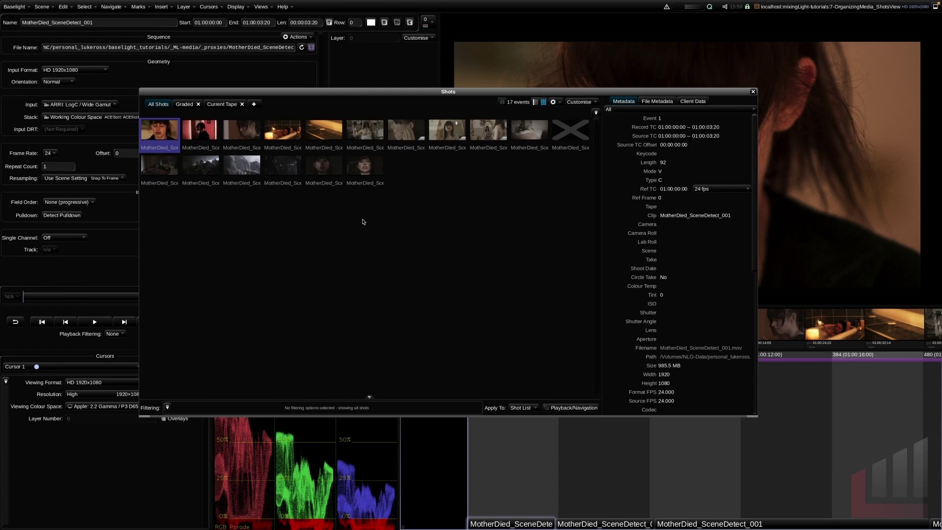
pyautogui.scroll(3, 363, 221)
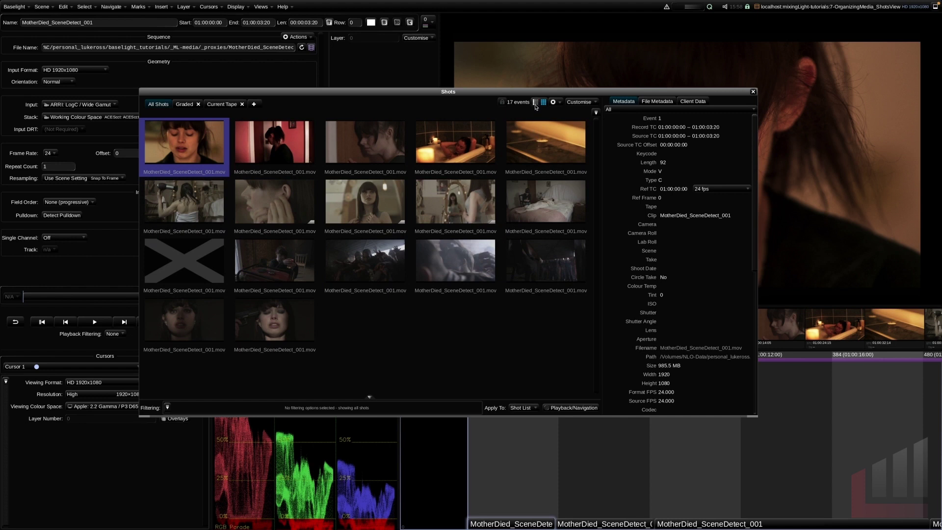
pyautogui.click(536, 102)
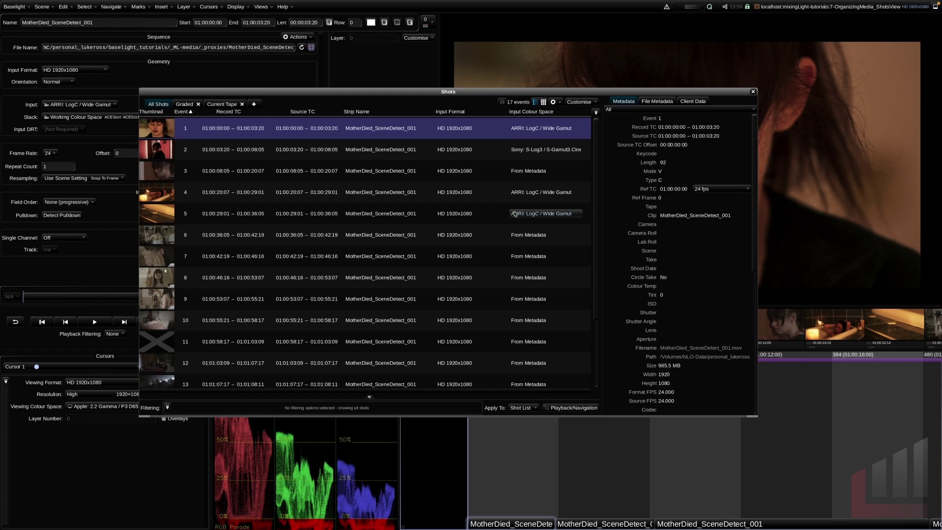
# Step: Review the shots' Input Colour Space entries through the end of the list and jump to event 11
pyautogui.moveTo(539, 193)
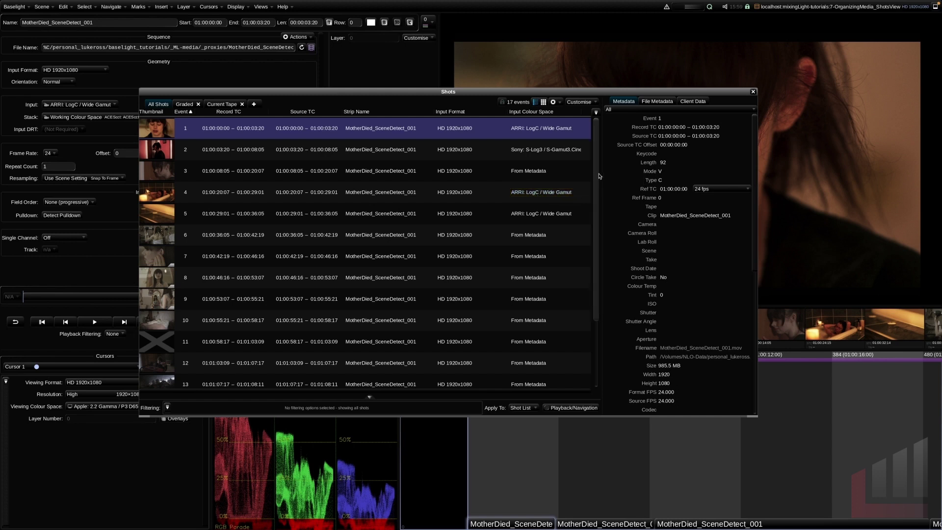
pyautogui.scroll(-4, 599, 177)
pyautogui.scroll(4, 604, 149)
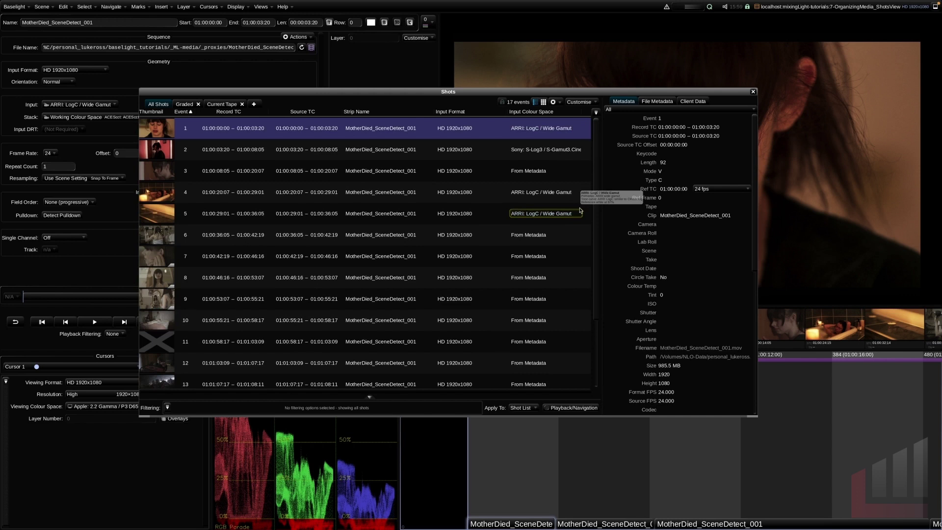
pyautogui.scroll(-1, 597, 218)
pyautogui.scroll(-4, 597, 218)
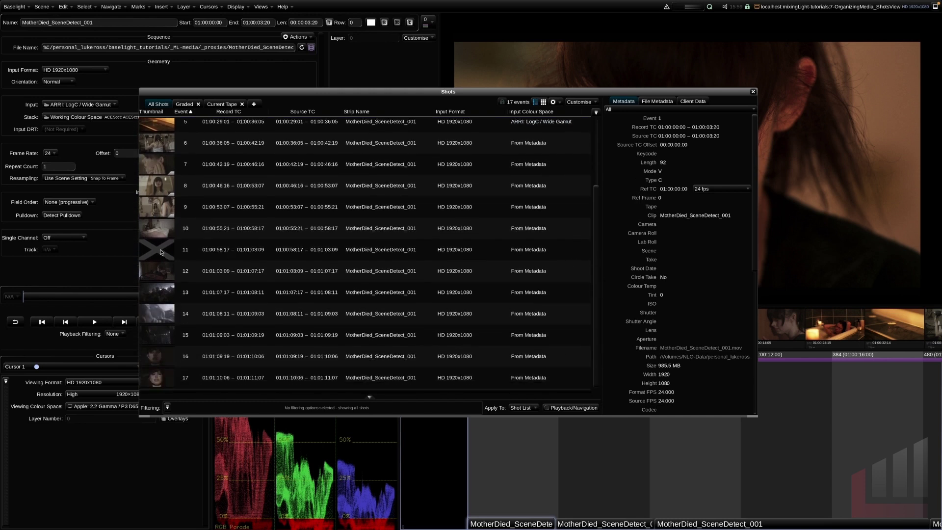
pyautogui.click(159, 252)
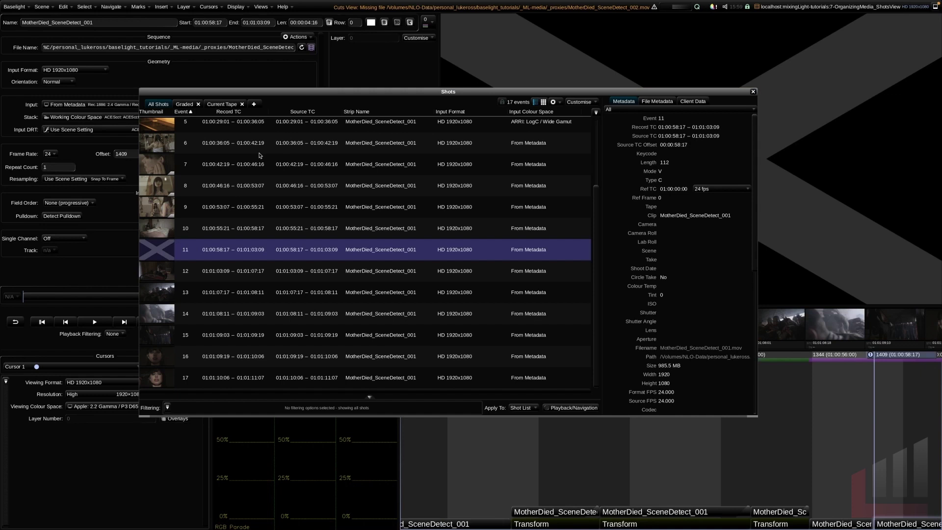
# Step: Move and narrow the Shots window so the viewer and timeline around event 11 are uncovered
pyautogui.moveTo(521, 90); pyautogui.dragTo(447, 55)
pyautogui.moveTo(683, 381); pyautogui.dragTo(505, 435)
pyautogui.hscroll(5, 663, 357)
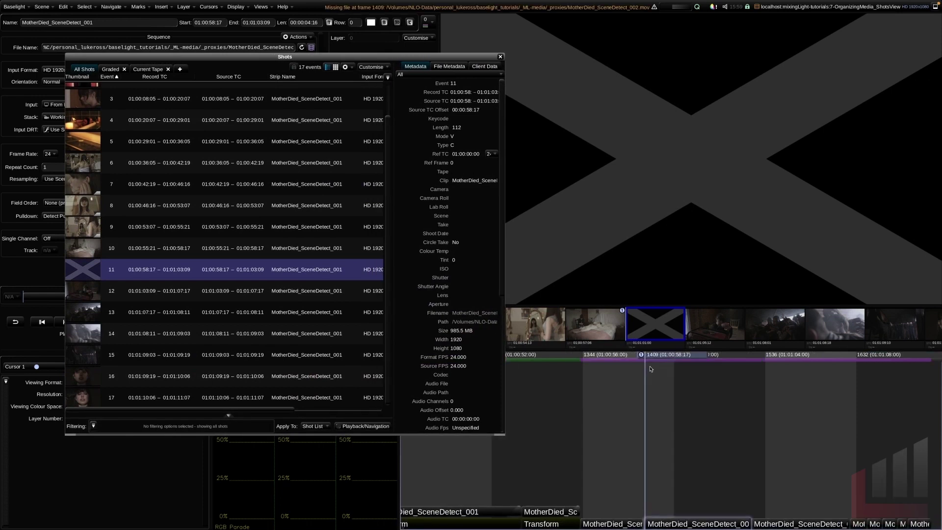
pyautogui.scroll(-4, 663, 357)
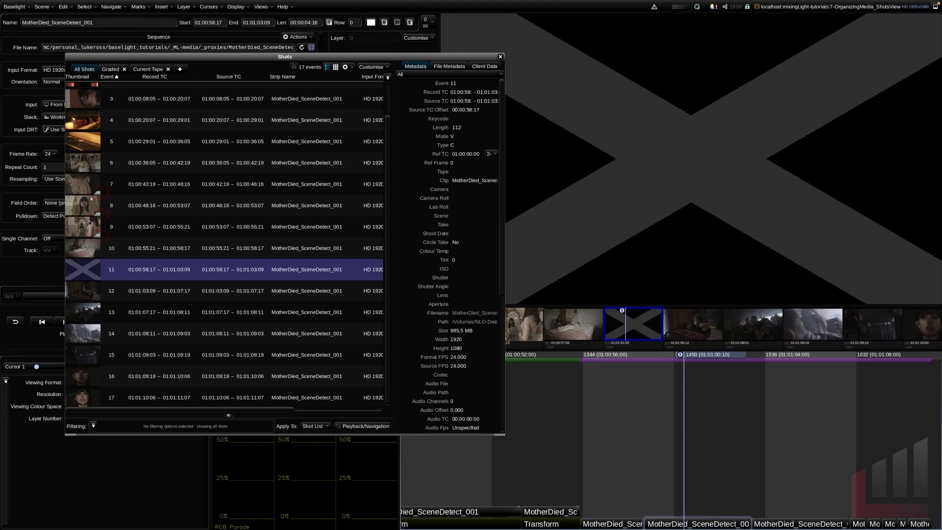
# Step: Jump to event 9 from the shot list and inspect its strips close up in the timeline
pyautogui.click(86, 231)
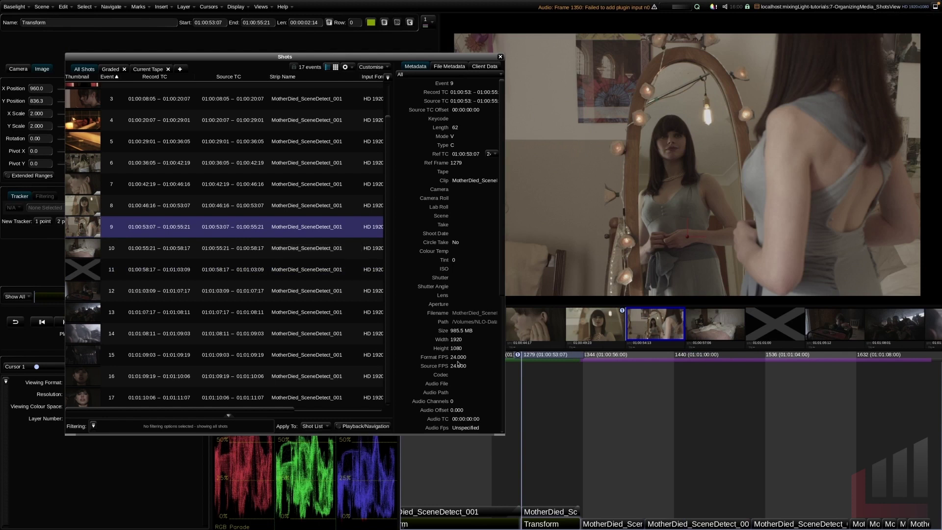
pyautogui.scroll(4, 649, 470)
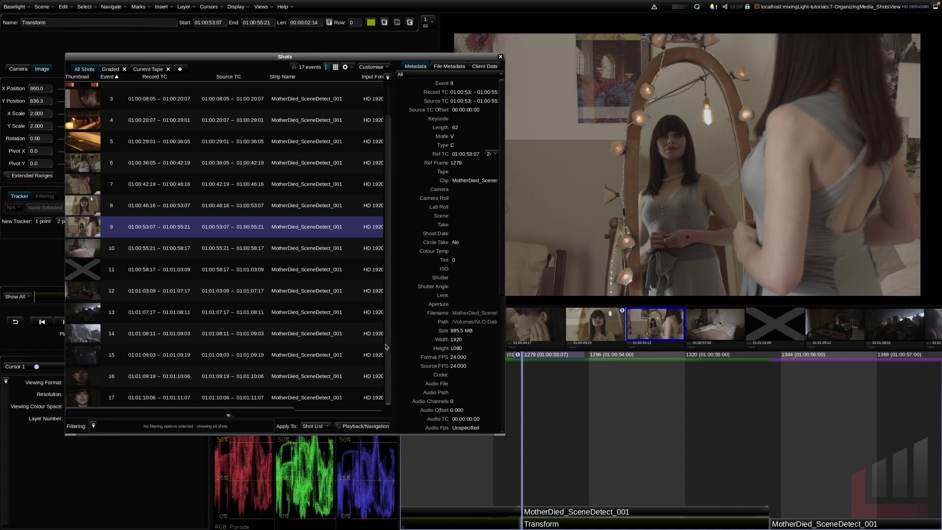
pyautogui.scroll(2, 381, 279)
# Step: Widen the Shots window to show all columns and jump to events 1, 14, 7 and back to 1
pyautogui.moveTo(505, 435); pyautogui.dragTo(683, 458)
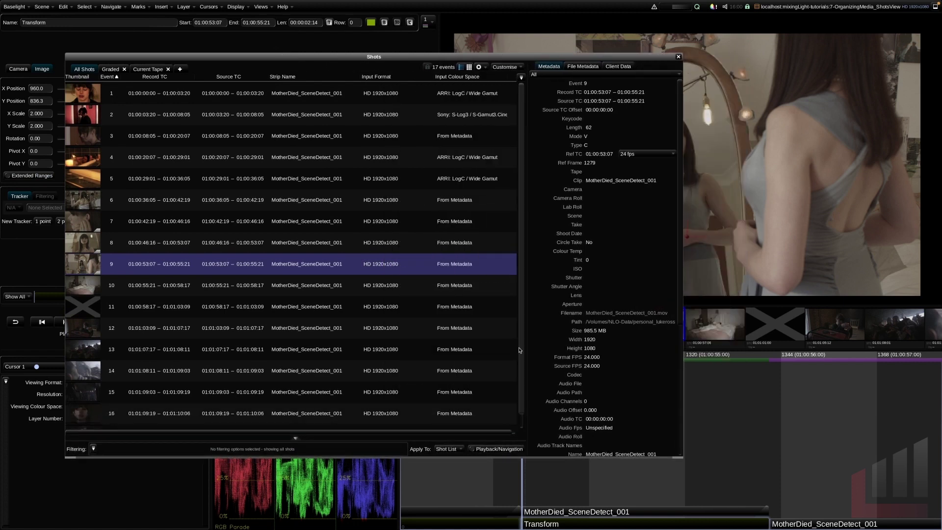
pyautogui.click(80, 97)
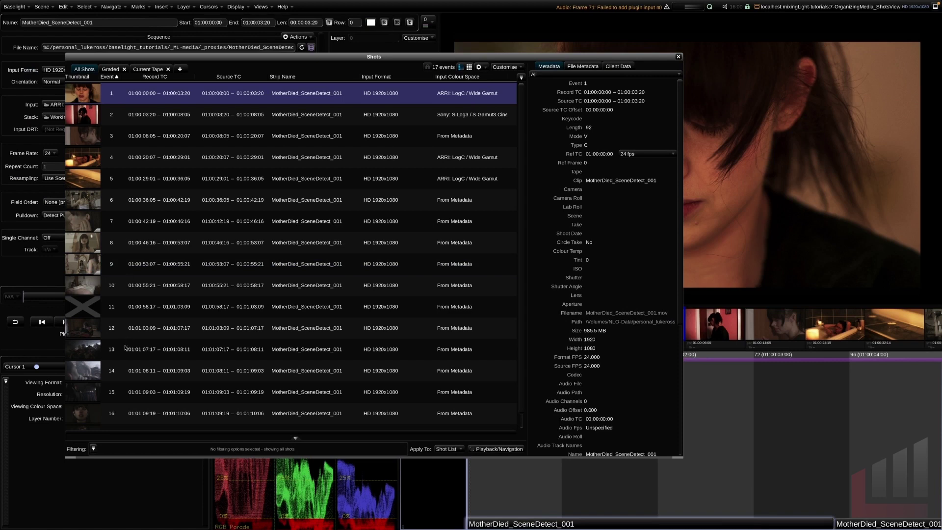
pyautogui.click(97, 377)
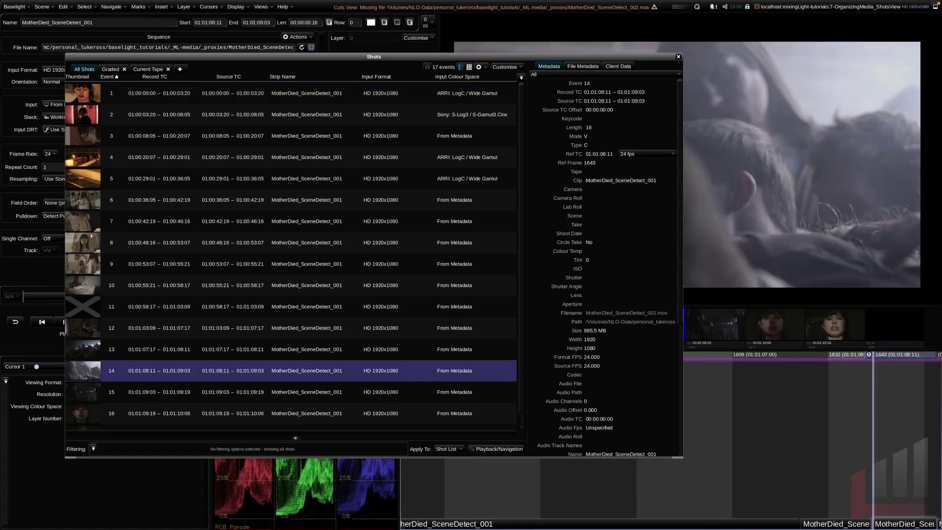
pyautogui.click(96, 221)
pyautogui.click(91, 100)
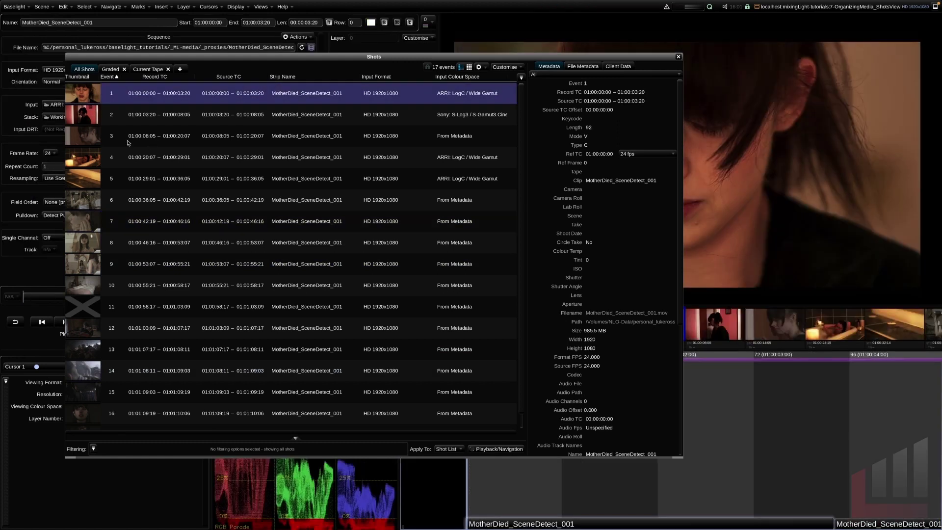
# Step: Select events 1, 3 and 4 in the shot list and narrow the Shots window to uncover the viewer and timeline
pyautogui.keyDown('ctrl'); pyautogui.click(95, 138); pyautogui.keyUp('ctrl')
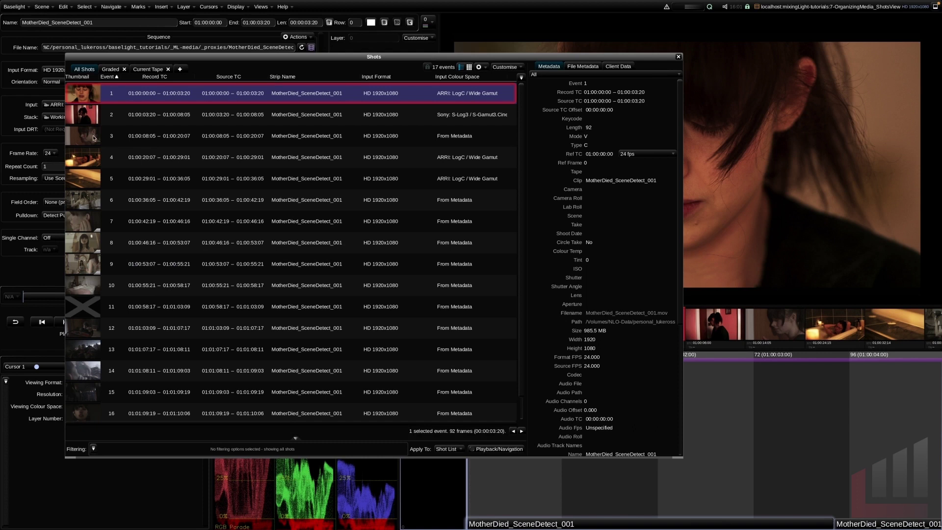
pyautogui.keyDown('ctrl'); pyautogui.click(94, 154); pyautogui.keyUp('ctrl')
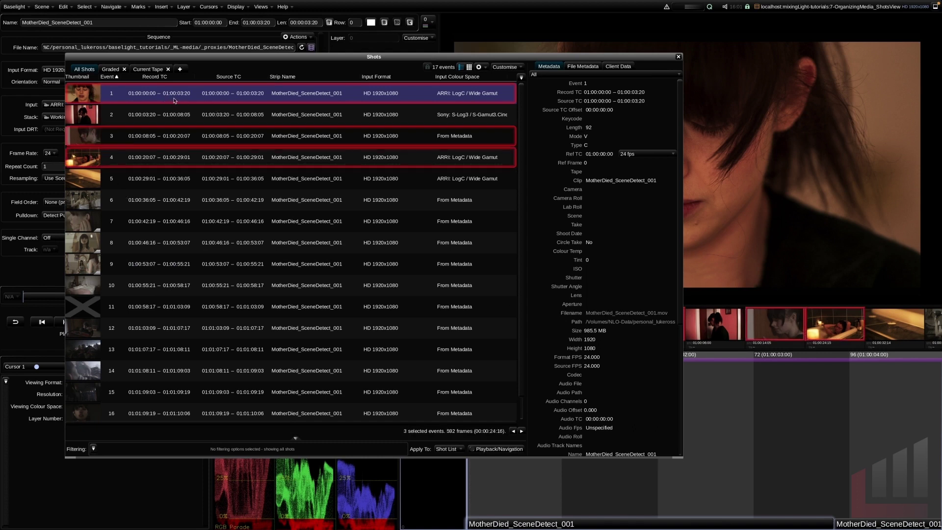
pyautogui.moveTo(682, 458); pyautogui.dragTo(599, 469)
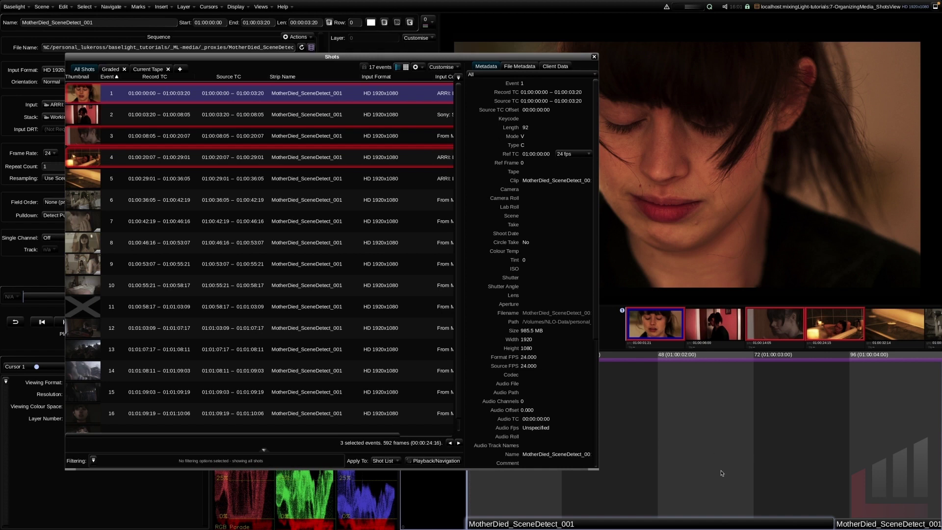
pyautogui.scroll(-8, 768, 472)
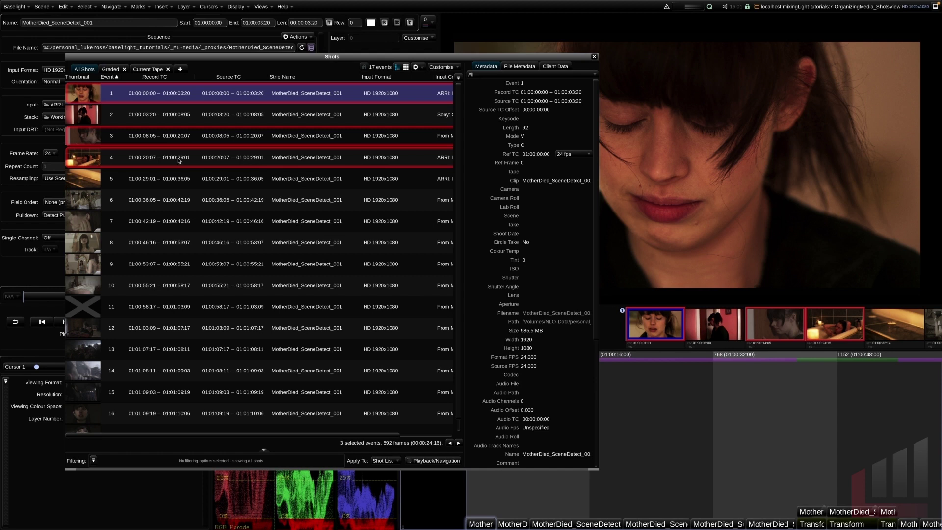
# Step: Deselect all the events in the shot list
pyautogui.rightClick(174, 132)
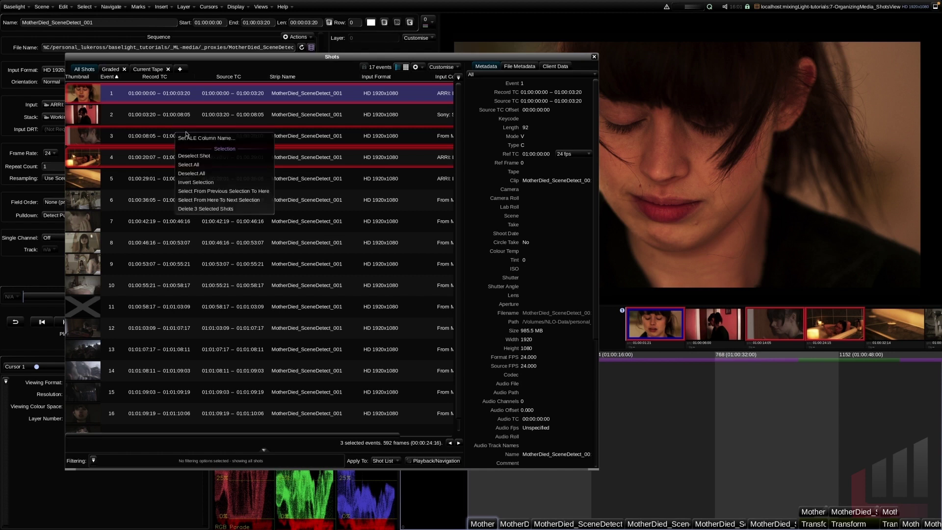
pyautogui.click(225, 172)
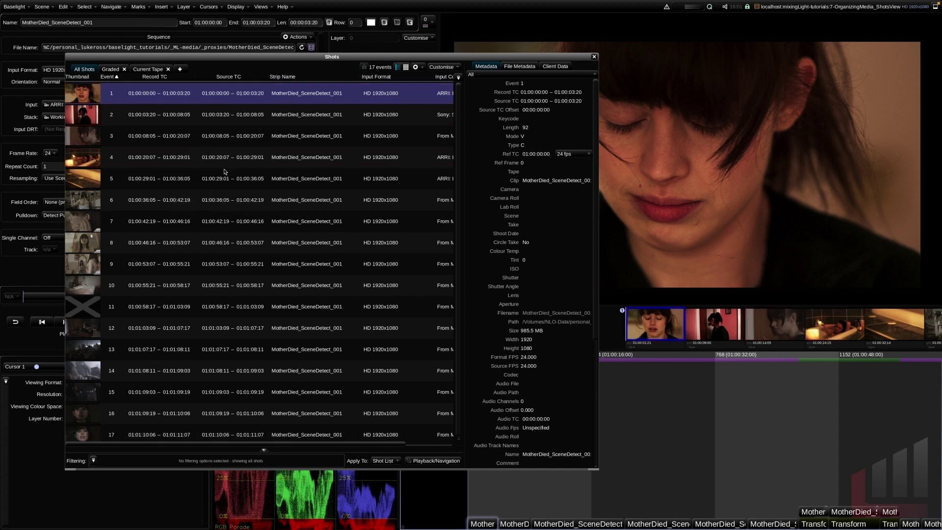
# Step: Set the Shots view to Select Stack Top Strips and select events 1 and 3
pyautogui.click(441, 67)
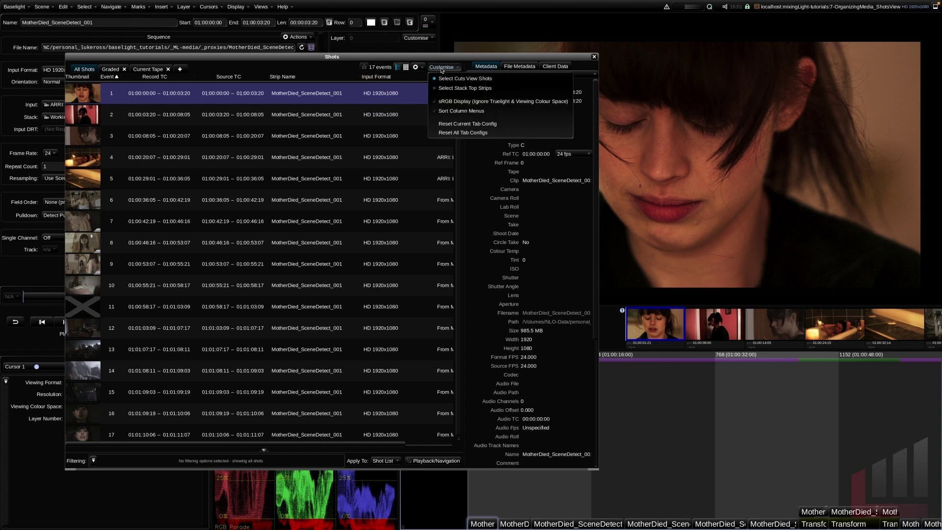
pyautogui.click(487, 88)
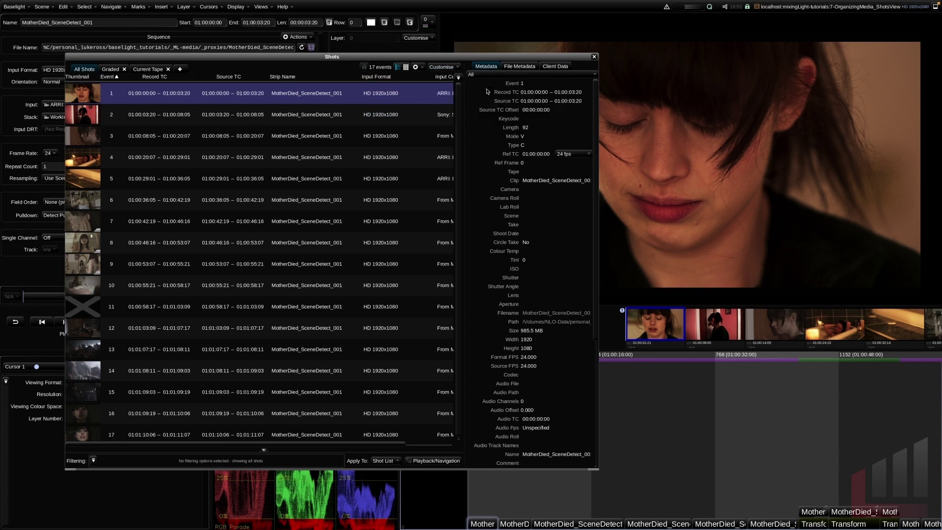
pyautogui.click(91, 97)
pyautogui.keyDown('ctrl'); pyautogui.click(91, 143); pyautogui.keyUp('ctrl')
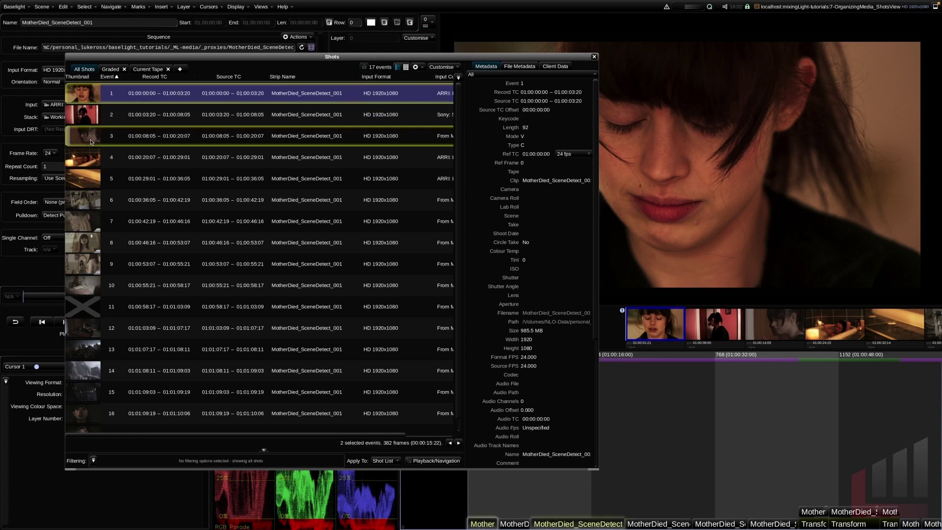
# Step: Add event 4 to the selection and repeatedly move the selected strips up and back down in the timeline
pyautogui.keyDown('ctrl'); pyautogui.click(92, 164); pyautogui.keyUp('ctrl')
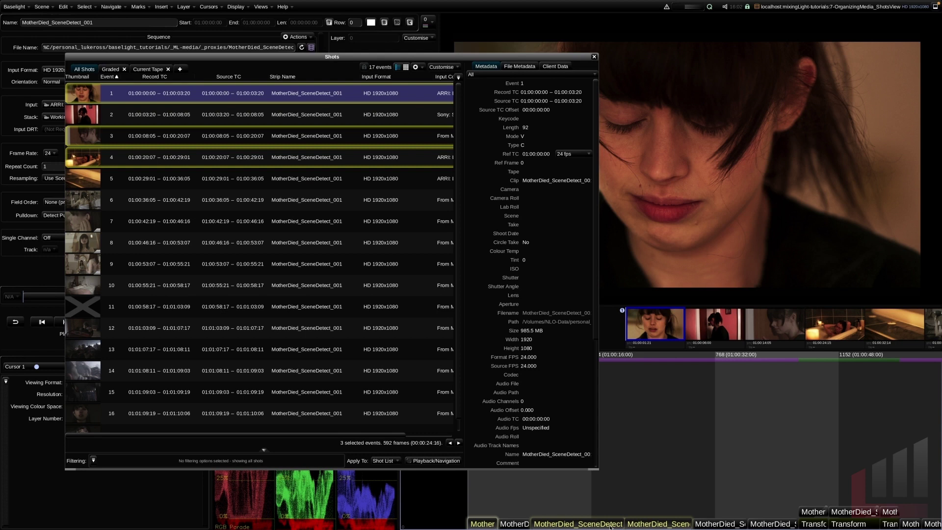
pyautogui.hotkey('alt', 'Up')
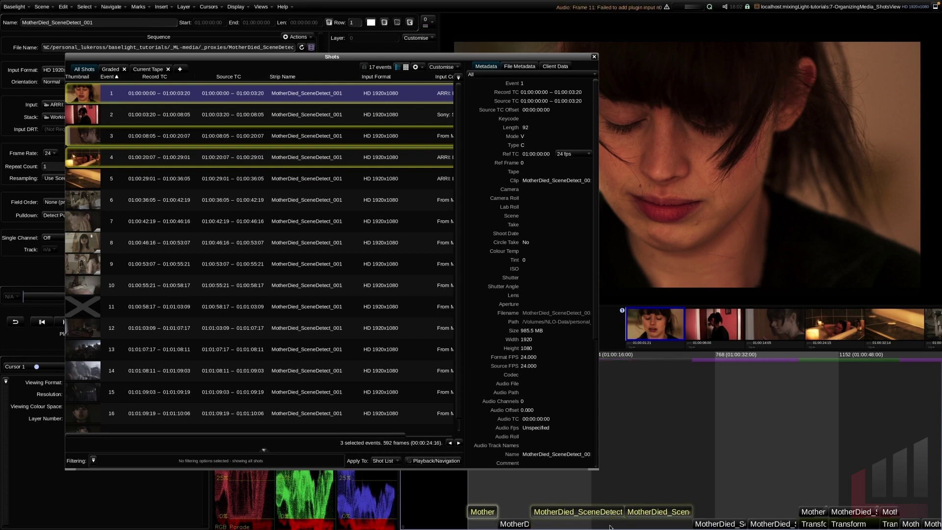
pyautogui.hotkey('alt', 'Up')
pyautogui.hotkey('alt', 'Down')
pyautogui.hotkey('alt', 'Down')
pyautogui.hotkey('alt', 'Up')
pyautogui.hotkey('alt', 'Up')
pyautogui.hotkey('alt', 'Down')
pyautogui.hotkey('alt', 'Down')
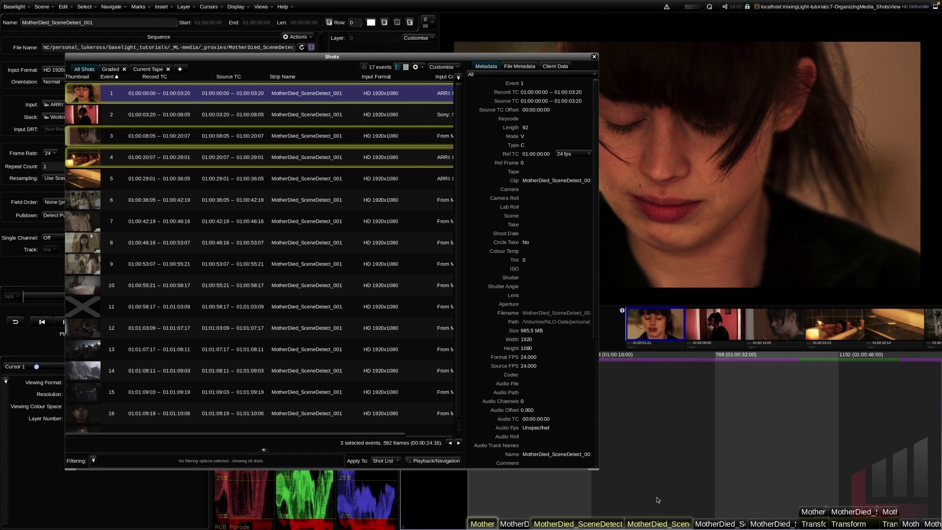
pyautogui.hotkey('alt', 'Up')
pyautogui.hotkey('alt', 'Down')
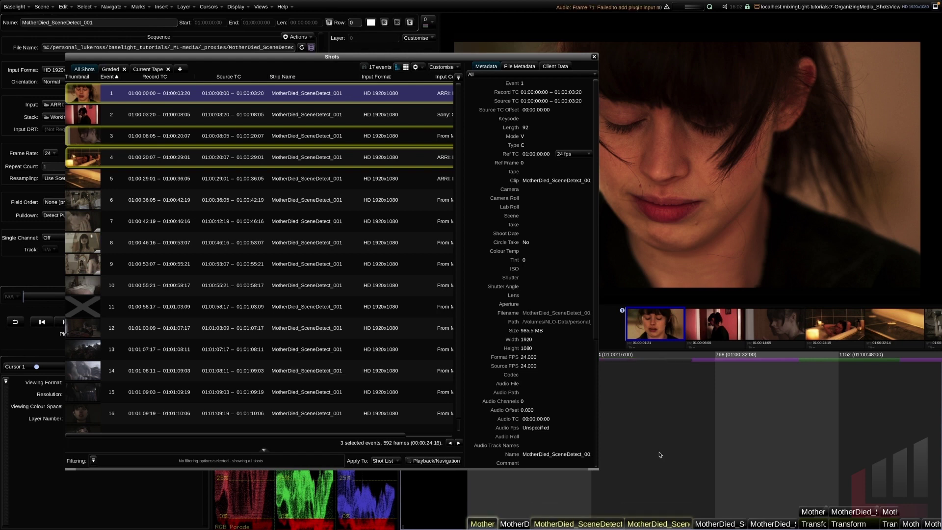
# Step: Deselect all the events and widen the Shots window to show the full Input Colour Space column
pyautogui.click(445, 67)
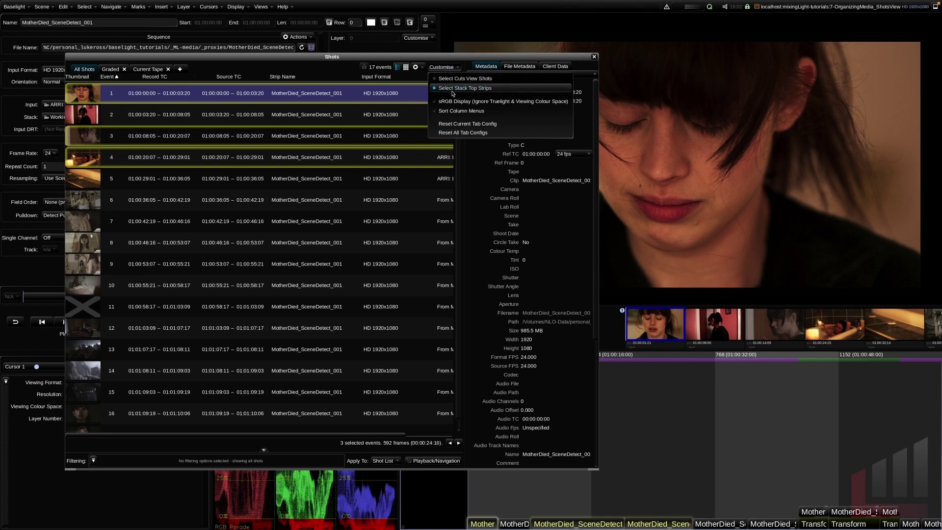
pyautogui.rightClick(355, 133)
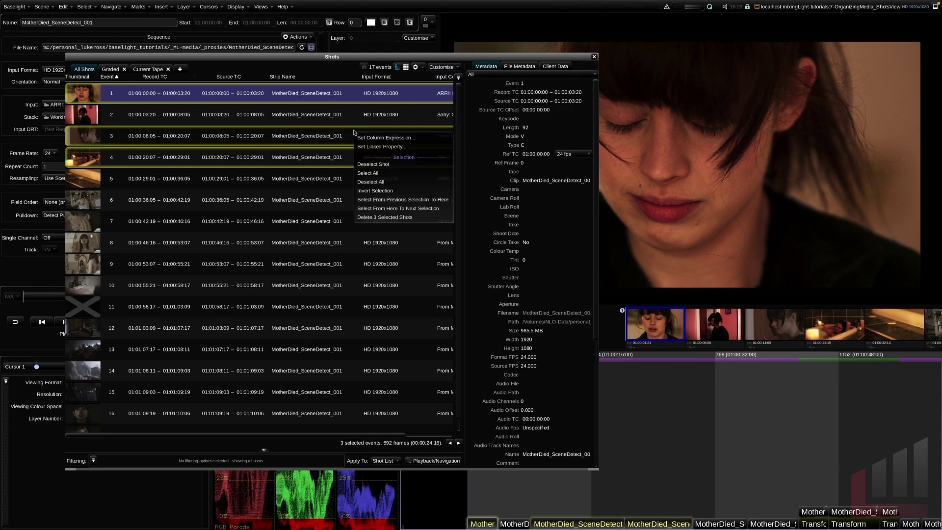
pyautogui.click(387, 182)
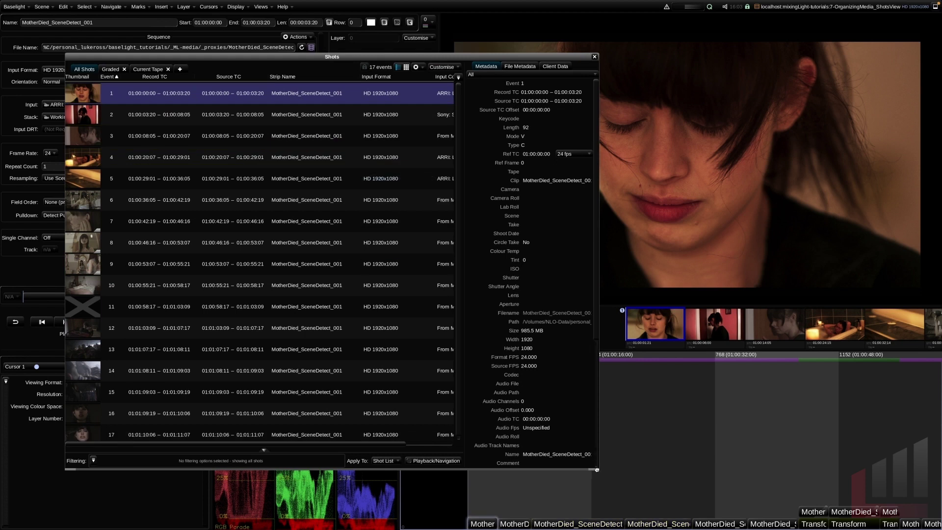
pyautogui.moveTo(596, 470); pyautogui.dragTo(739, 476)
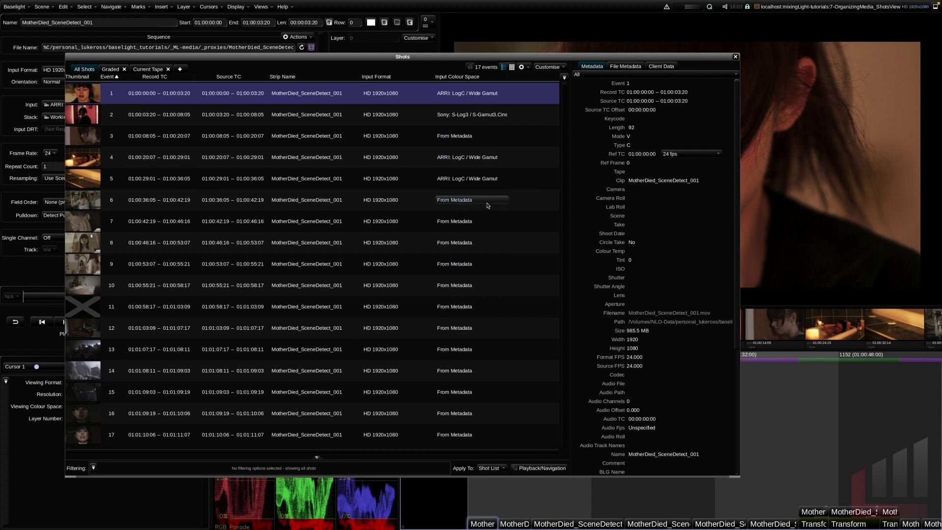
# Step: Jump to event 6, examine its input colour space in the Sequence settings, and jump to event 4
pyautogui.click(85, 208)
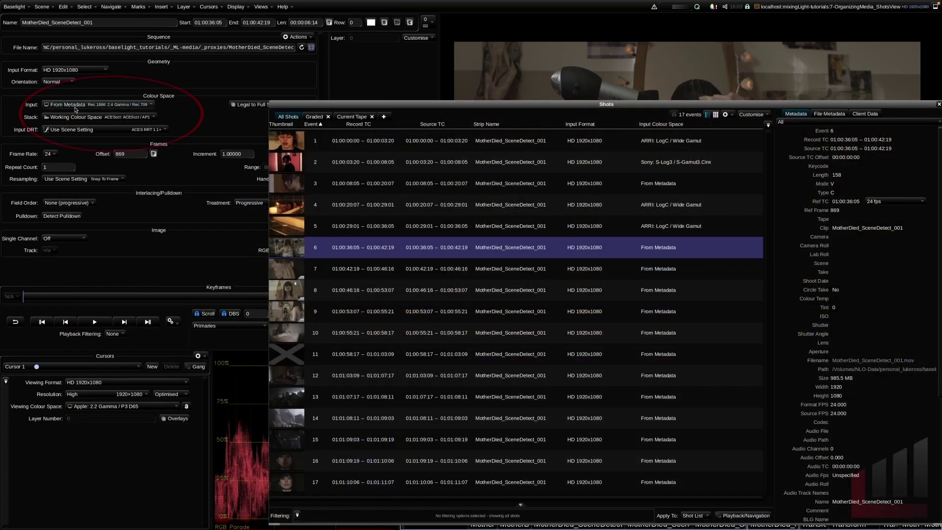
pyautogui.moveTo(75, 108)
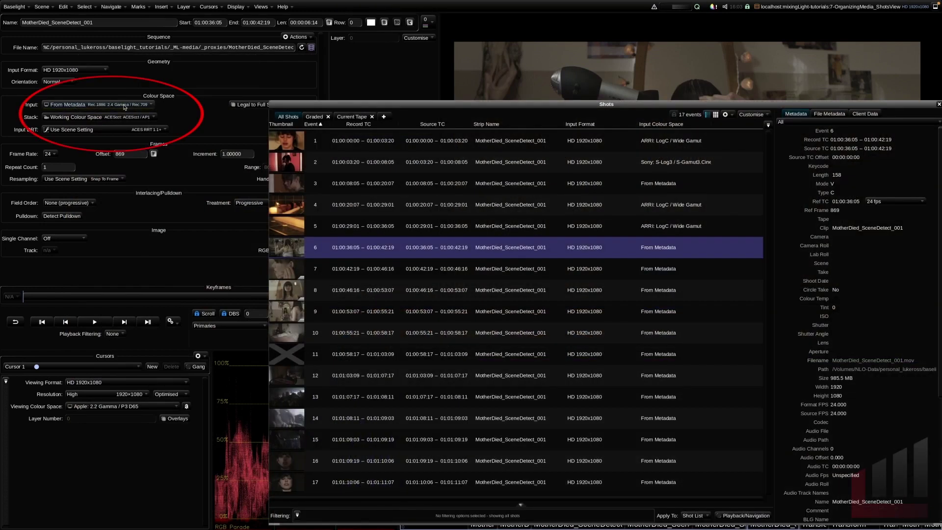
pyautogui.moveTo(125, 108)
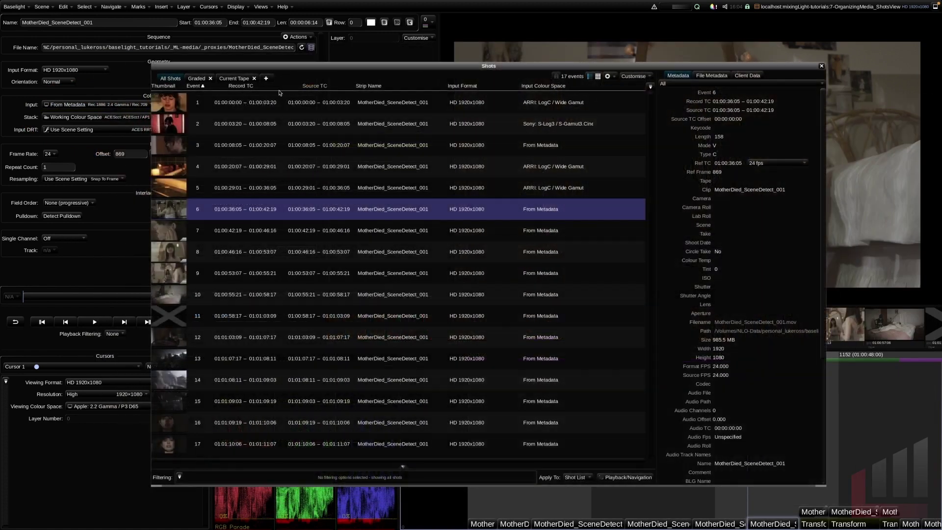
pyautogui.moveTo(131, 108)
pyautogui.click(175, 169)
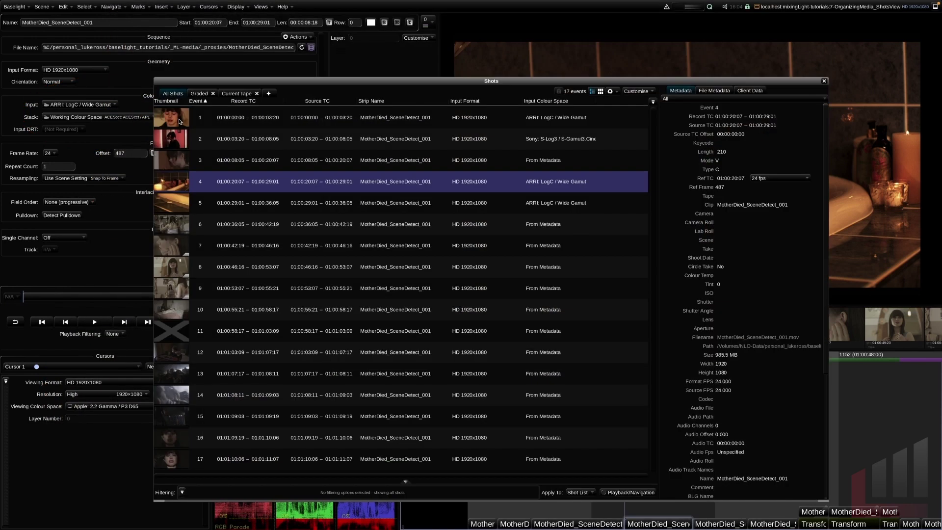
# Step: Select events 1 to 5 in the shot list and set their Input Colour Space to From Metadata
pyautogui.click(180, 122)
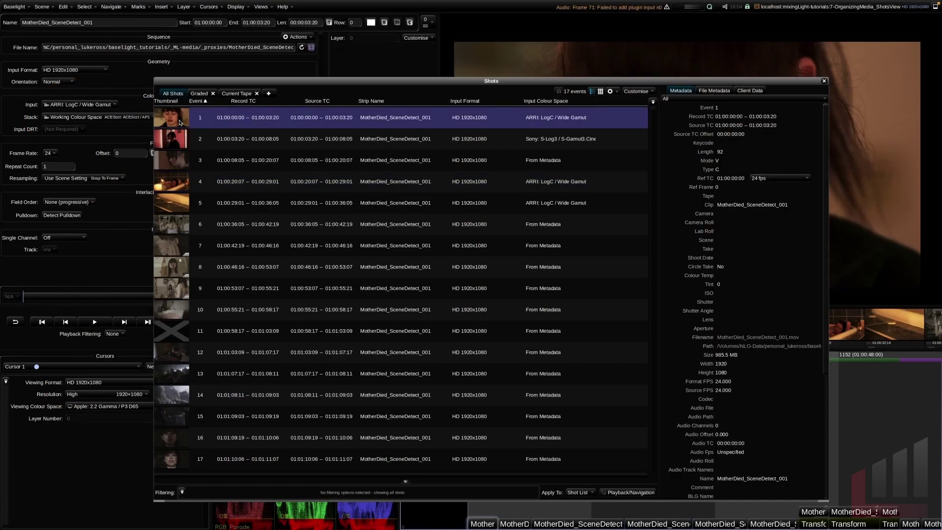
pyautogui.click(180, 121)
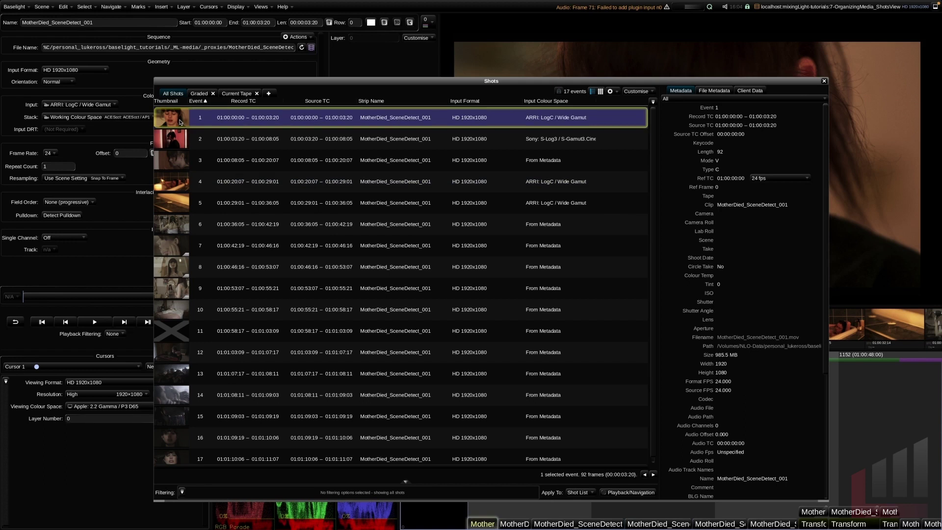
pyautogui.keyDown('shift'); pyautogui.click(181, 209); pyautogui.keyUp('shift')
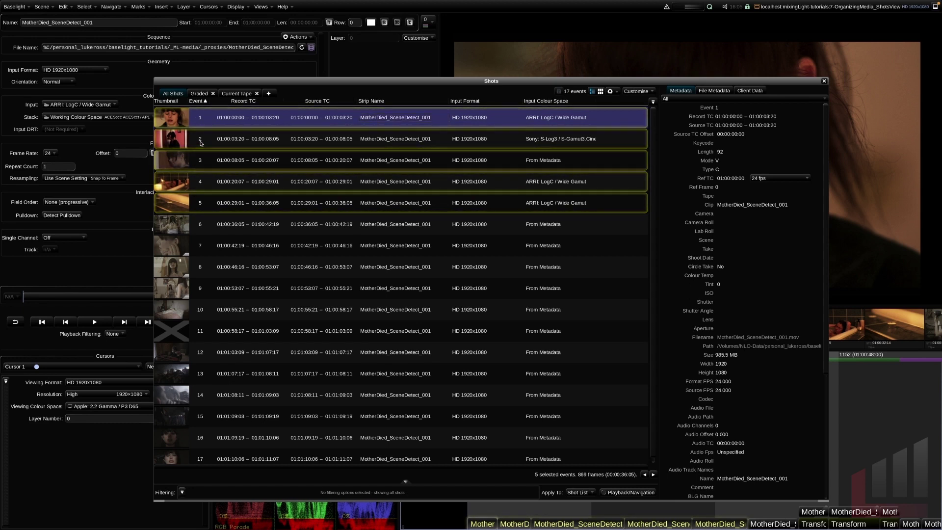
pyautogui.click(558, 118)
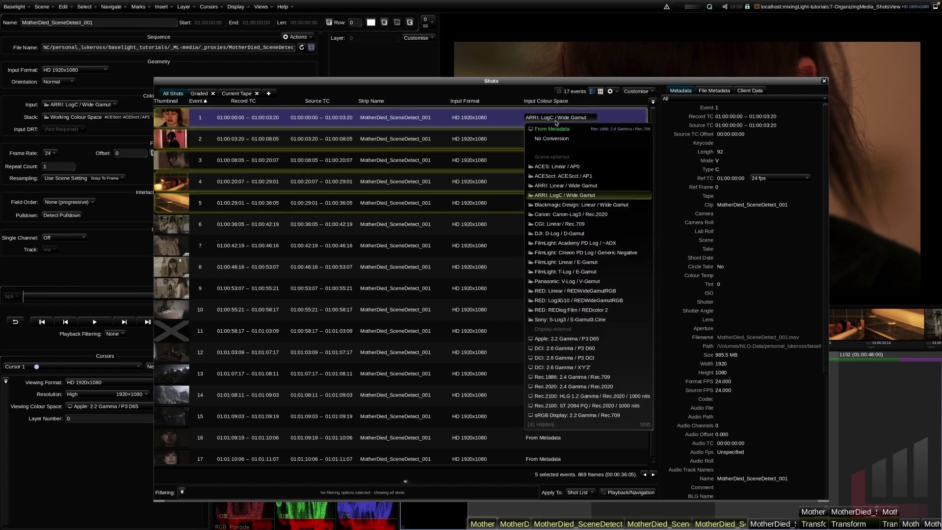
pyautogui.click(642, 131)
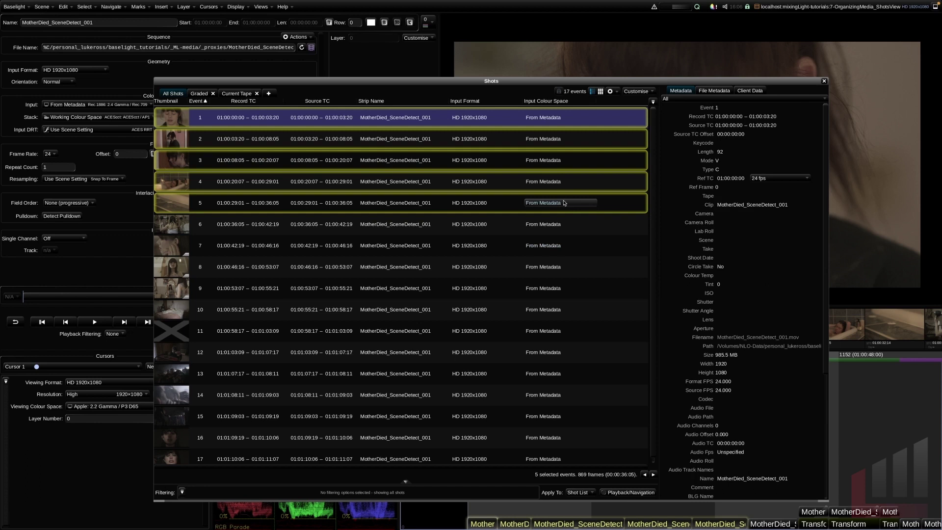
pyautogui.moveTo(563, 203)
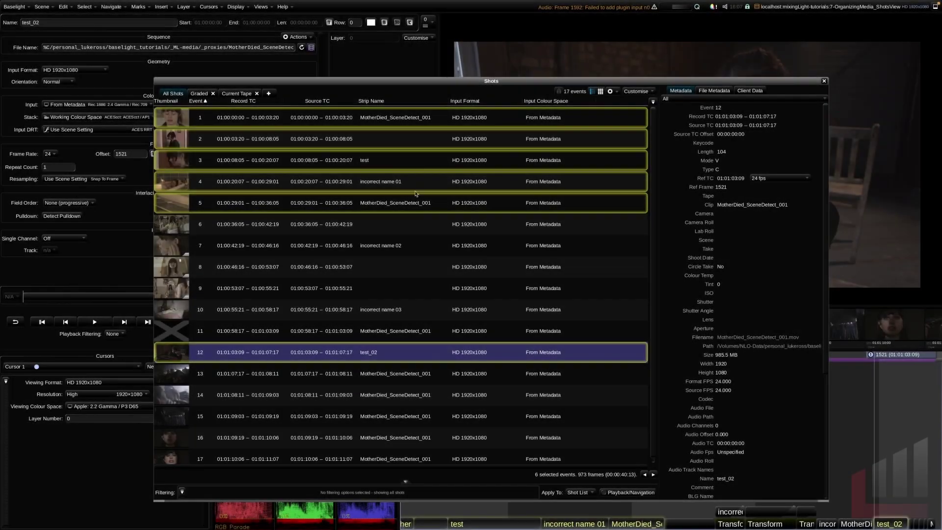
# Step: Clear the shot selection and close the Shots view to inspect the test and incorrect name 01 strips in the timeline
pyautogui.rightClick(466, 188)
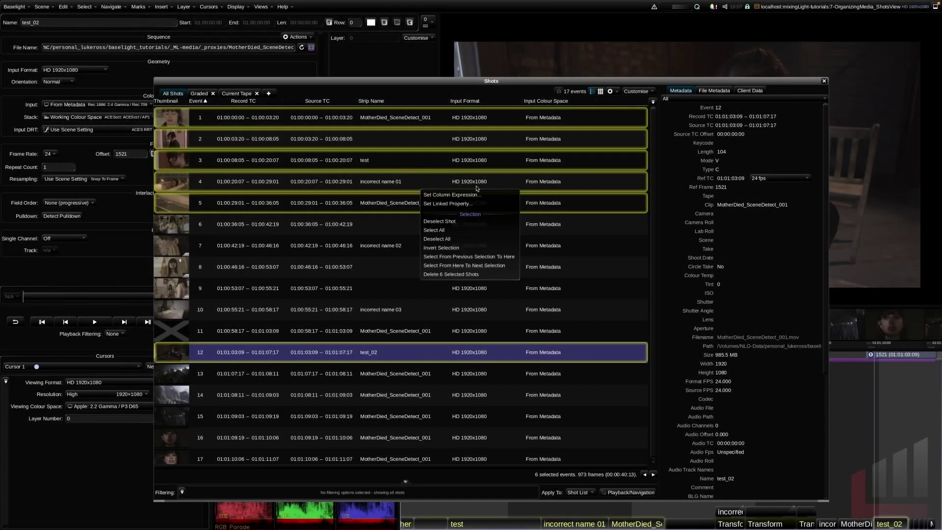
pyautogui.click(454, 239)
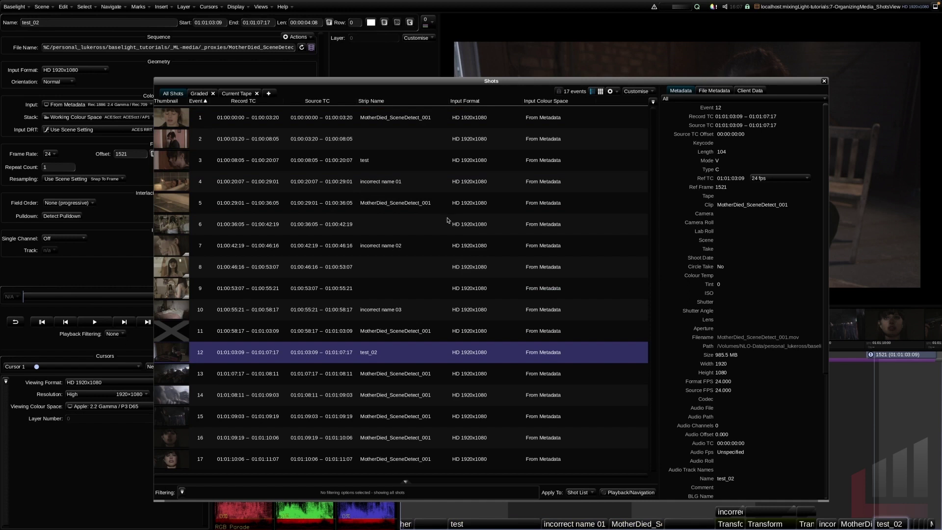
pyautogui.press('Escape')
pyautogui.click(521, 356)
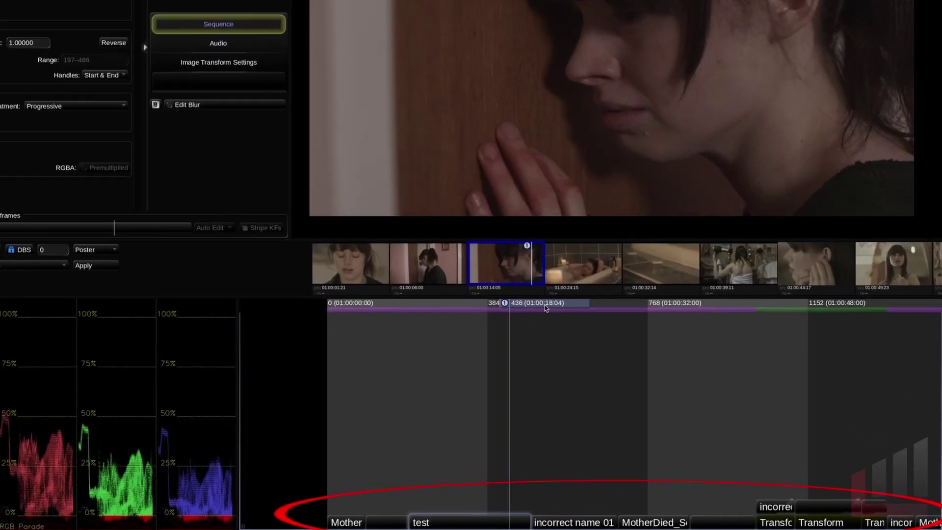
pyautogui.click(606, 522)
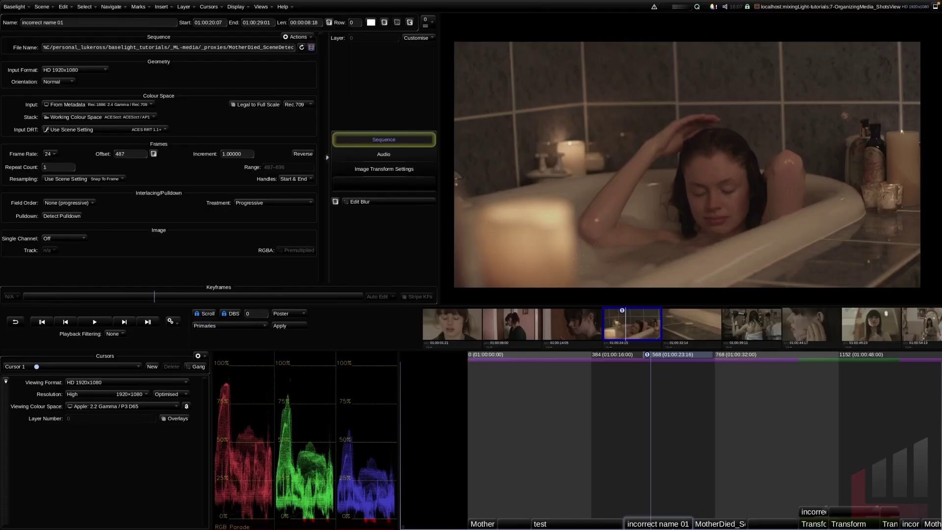
# Step: Reopen the Shots view and select all the events
pyautogui.hotkey('shift', 's')
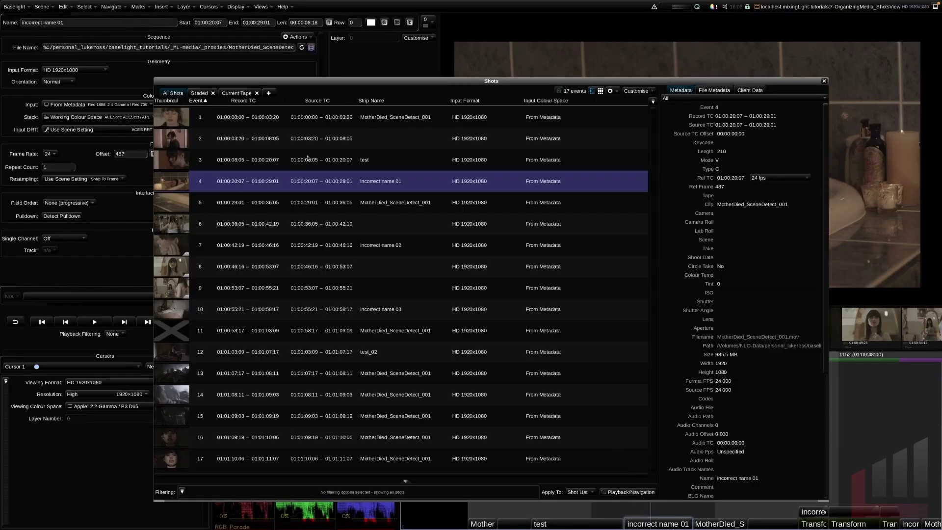
pyautogui.hotkey('ctrl', 'a')
pyautogui.scroll(-1, 654, 107)
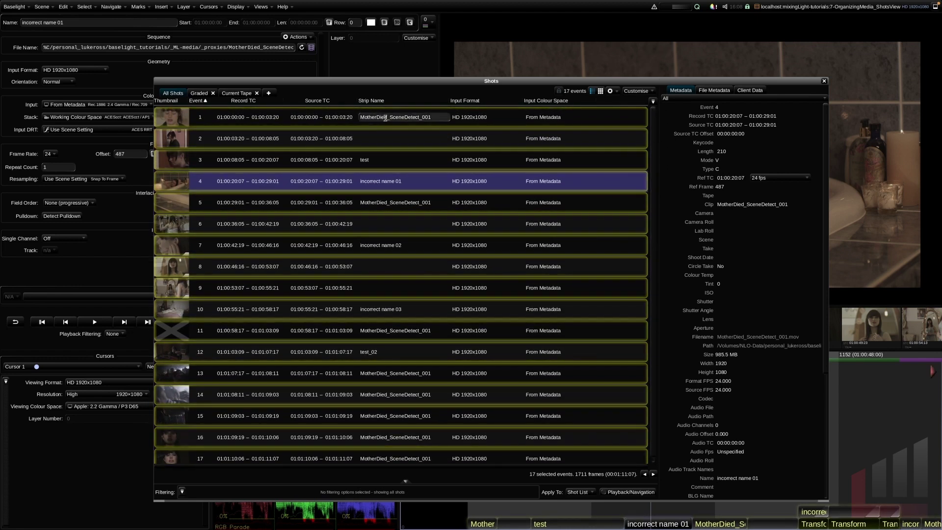
# Step: Rename all the selected strips with the template %W entered for event 2, substituting it with shot metadata
pyautogui.doubleClick(373, 138)
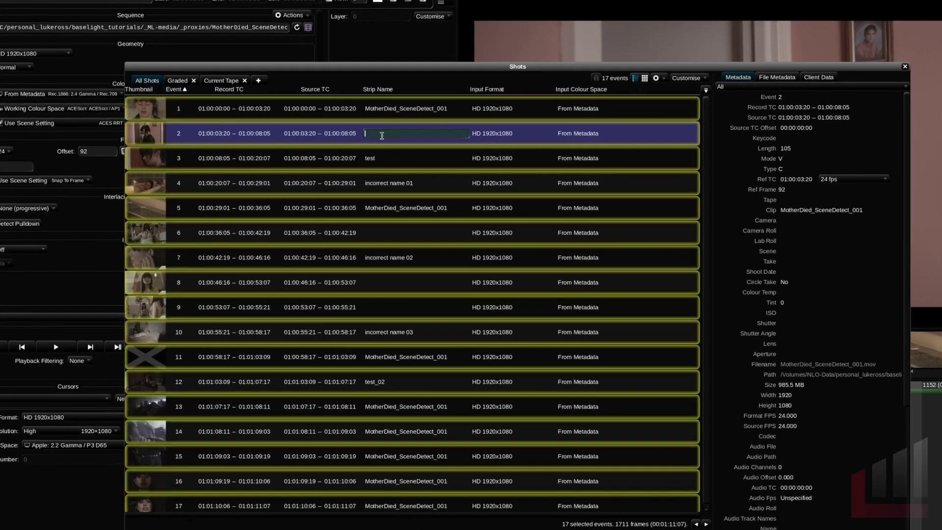
pyautogui.write('%')
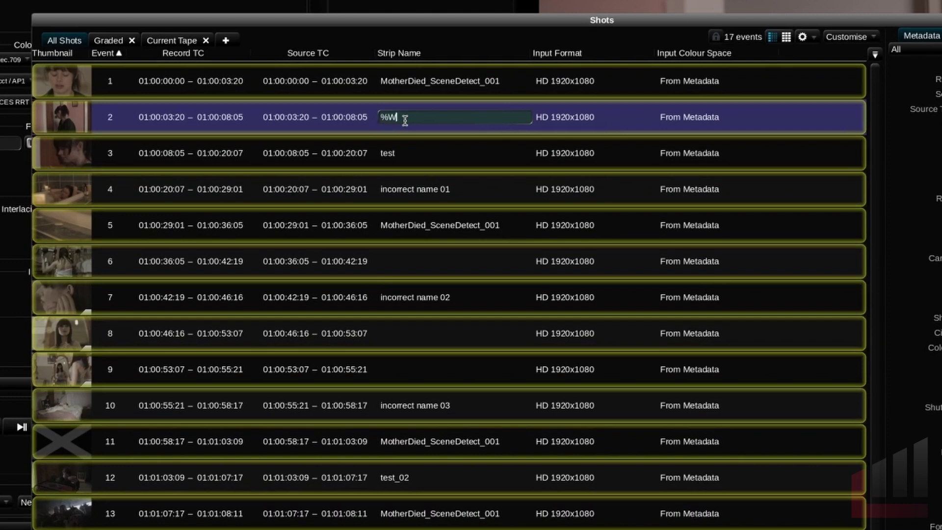
pyautogui.write('W')
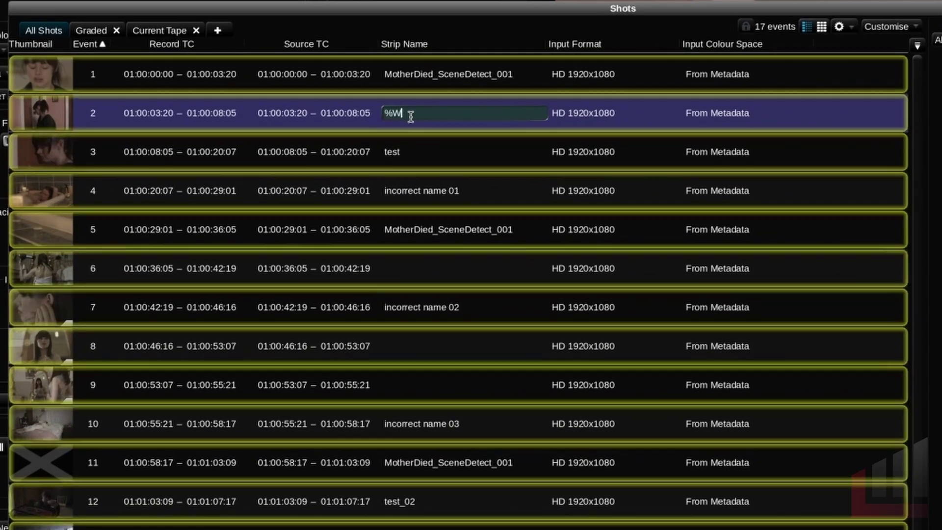
pyautogui.press('Return')
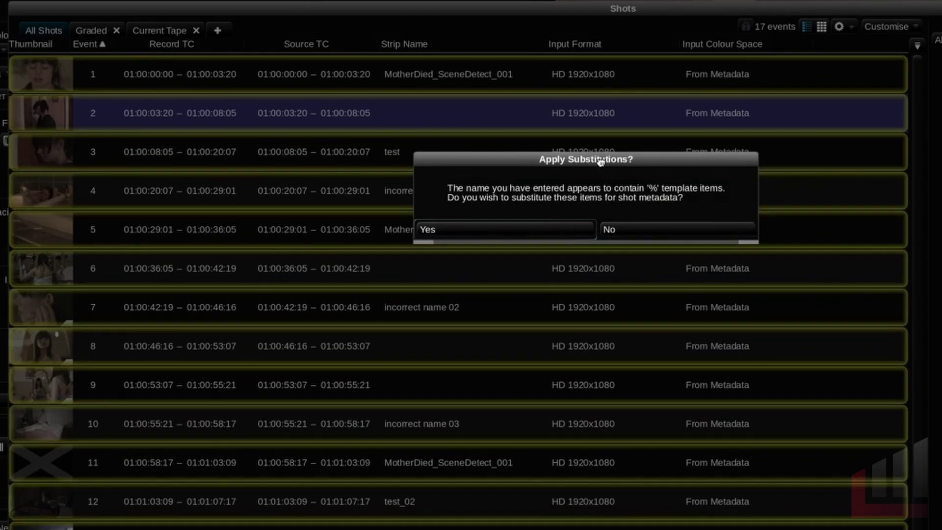
pyautogui.click(511, 232)
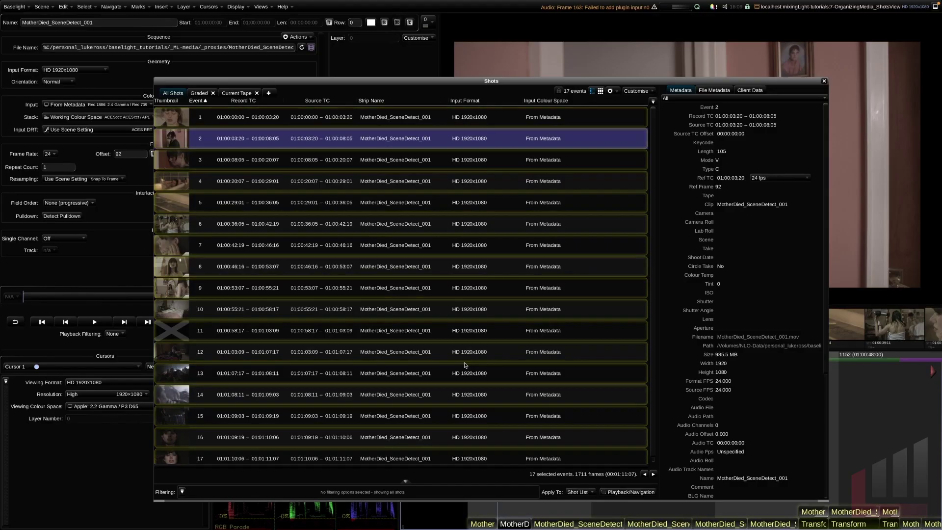
# Step: Deselect all the events in the shot list and close the Shots view
pyautogui.rightClick(434, 214)
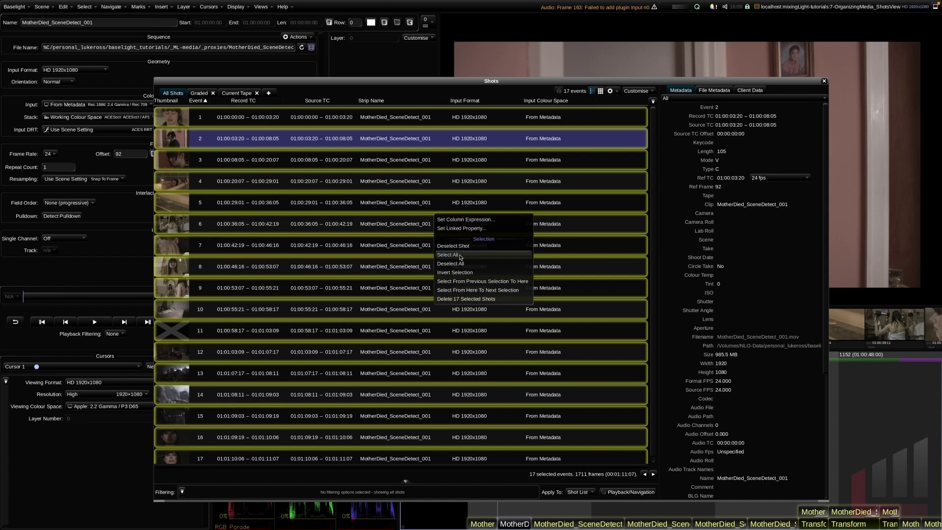
pyautogui.click(471, 265)
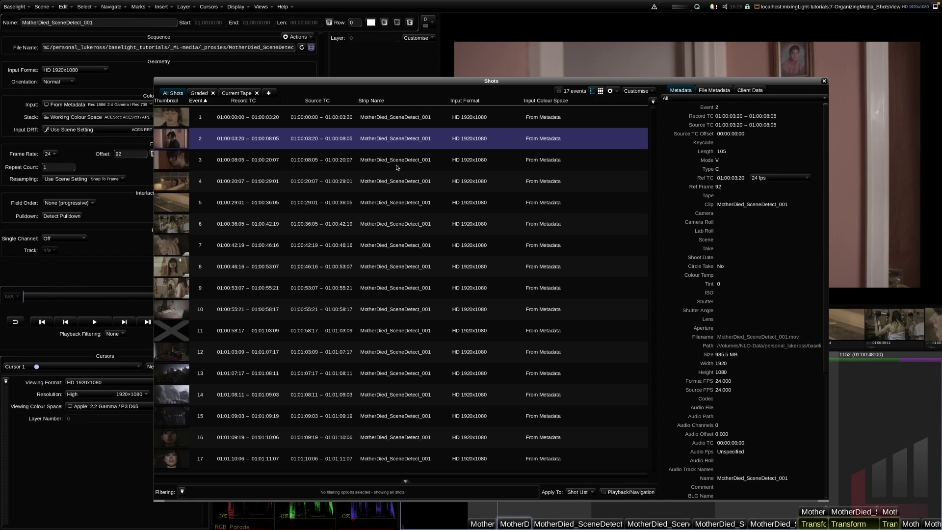
pyautogui.press('Escape')
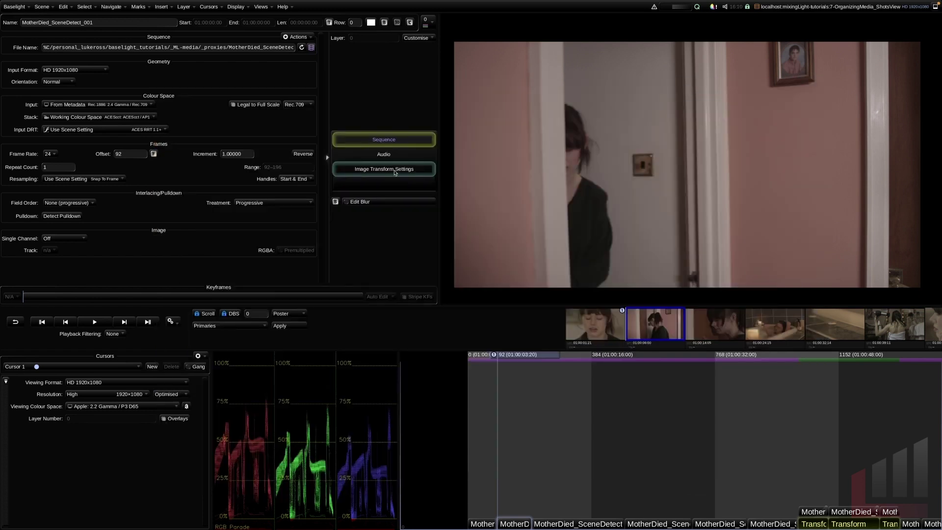
# Step: Move the playhead to frame 1176 and zoom the timeline in on the Transform strips beneath the shots
pyautogui.click(702, 456)
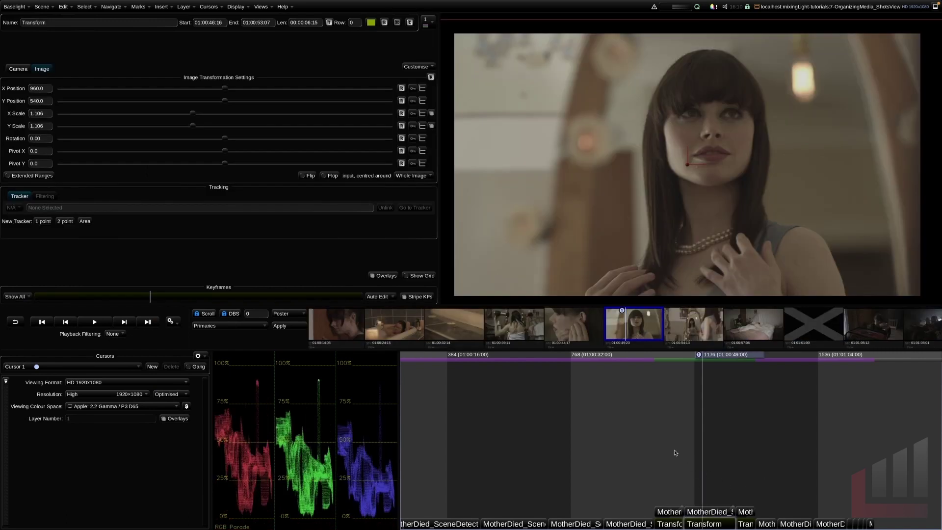
pyautogui.scroll(5, 675, 452)
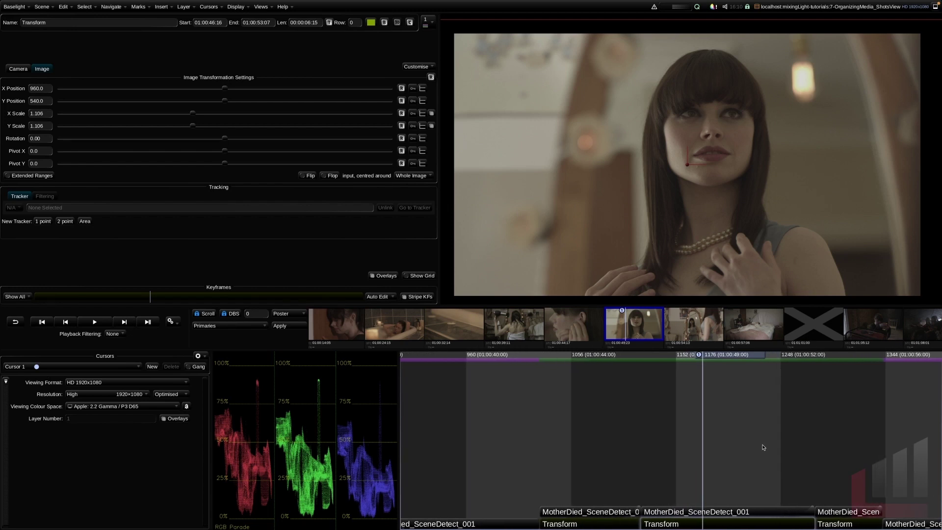
pyautogui.scroll(3, 760, 448)
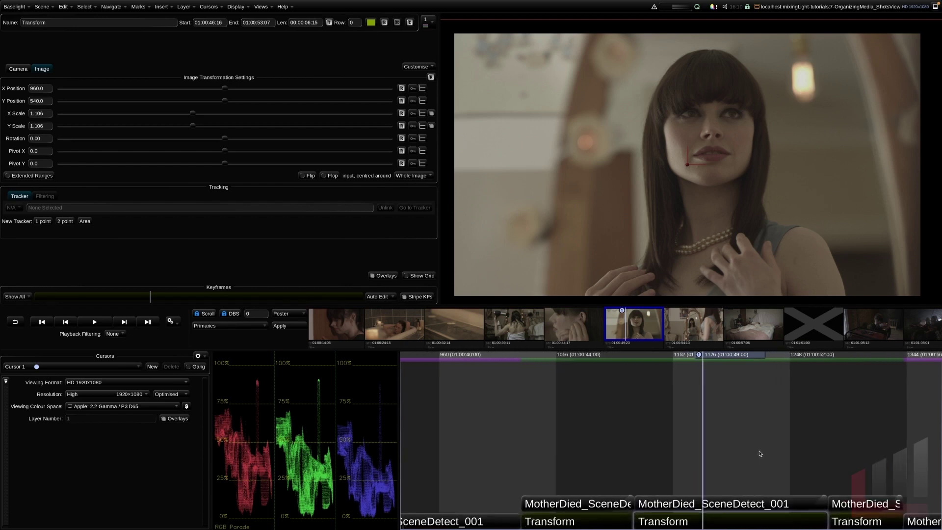
# Step: Reopen the Shots view and examine the available filter criteria for the Graded tab
pyautogui.moveTo(759, 446); pyautogui.dragTo(758, 501)
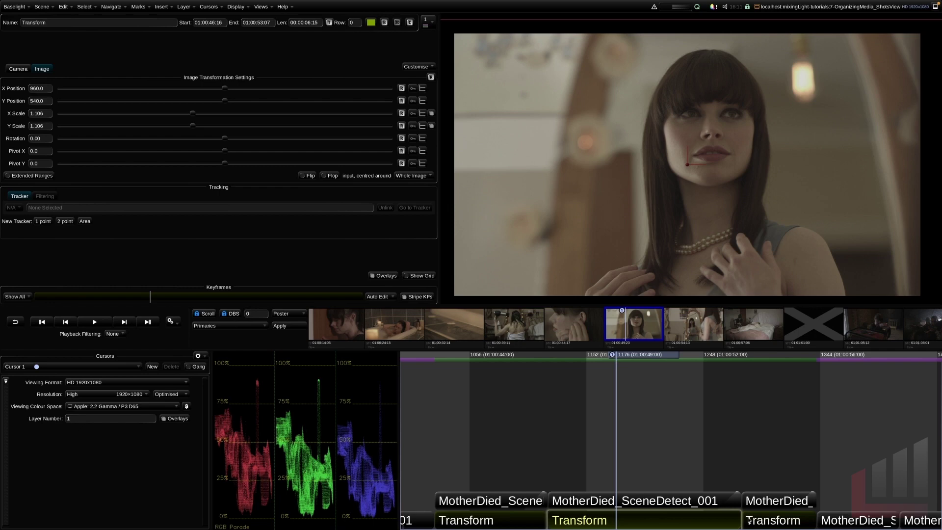
pyautogui.hotkey('ctrl', 'shift', 's')
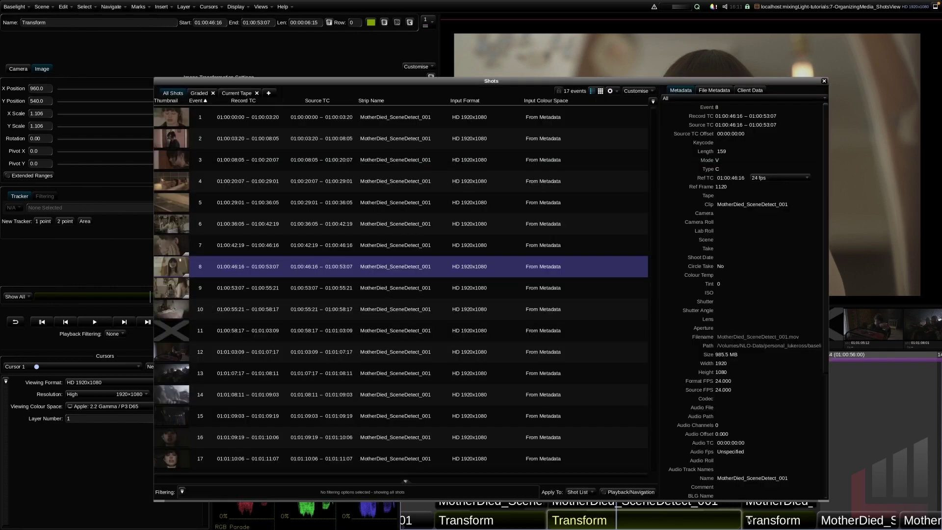
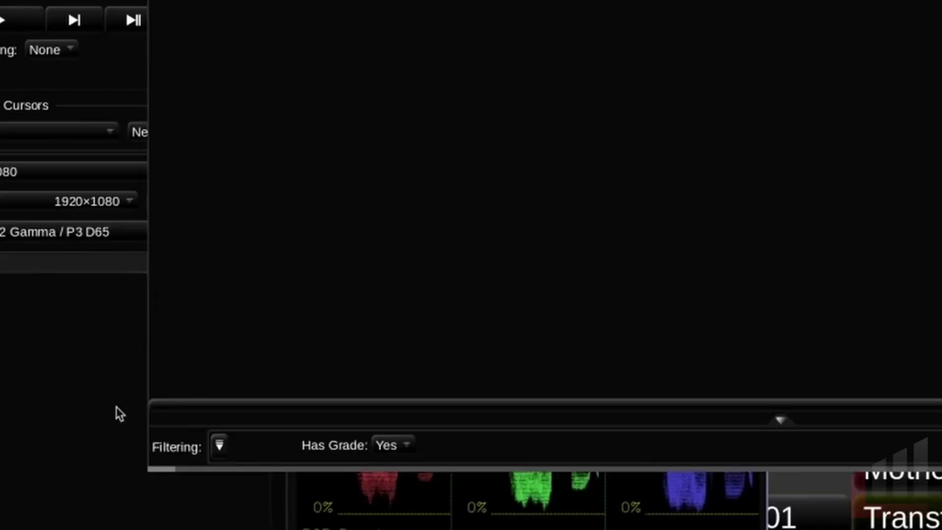
pyautogui.click(219, 447)
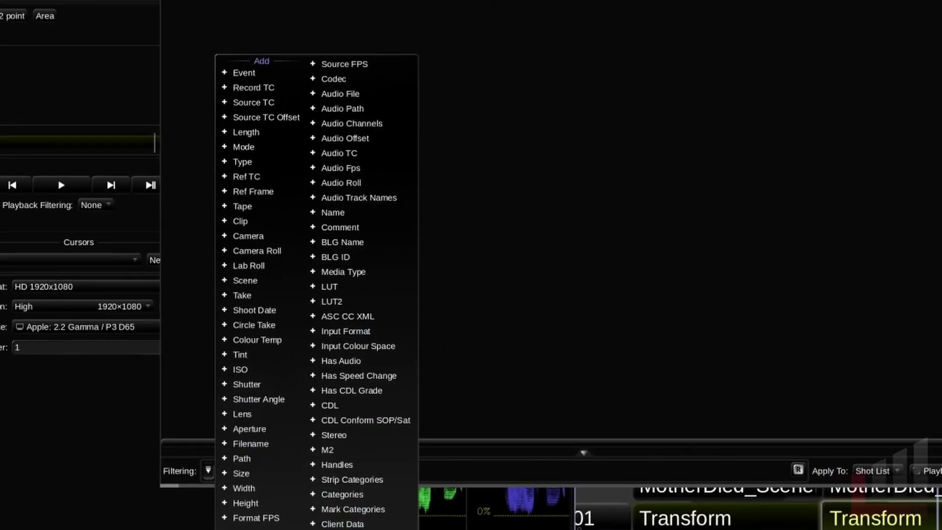
pyautogui.click(690, 190)
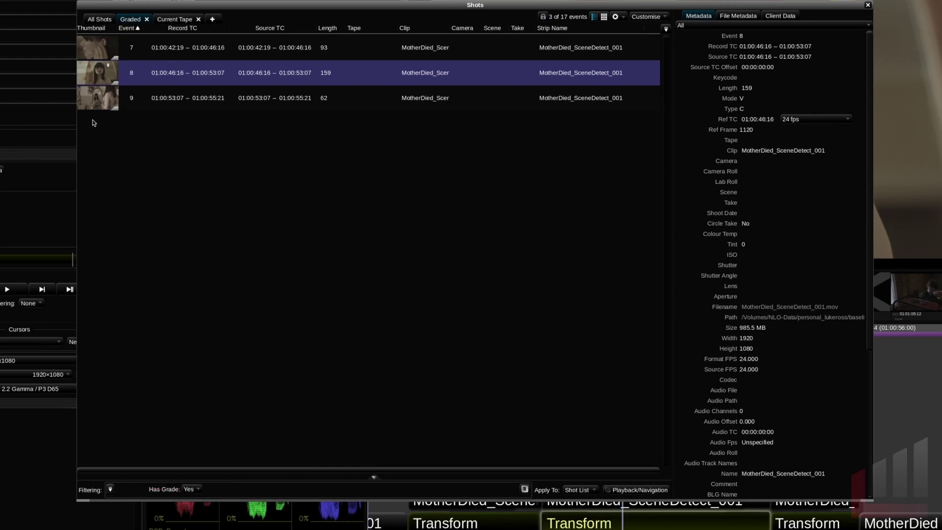
# Step: Add a Shots view tab named Opticals and remove its Has Grade filter
pyautogui.click(213, 21)
pyautogui.doubleClick(224, 20)
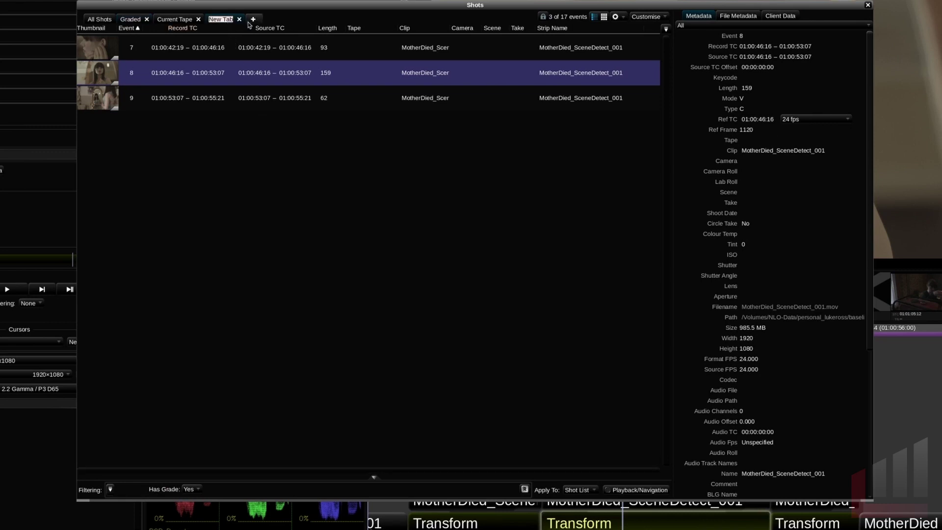
pyautogui.write('Opticals')
pyautogui.press('Return')
pyautogui.click(165, 489)
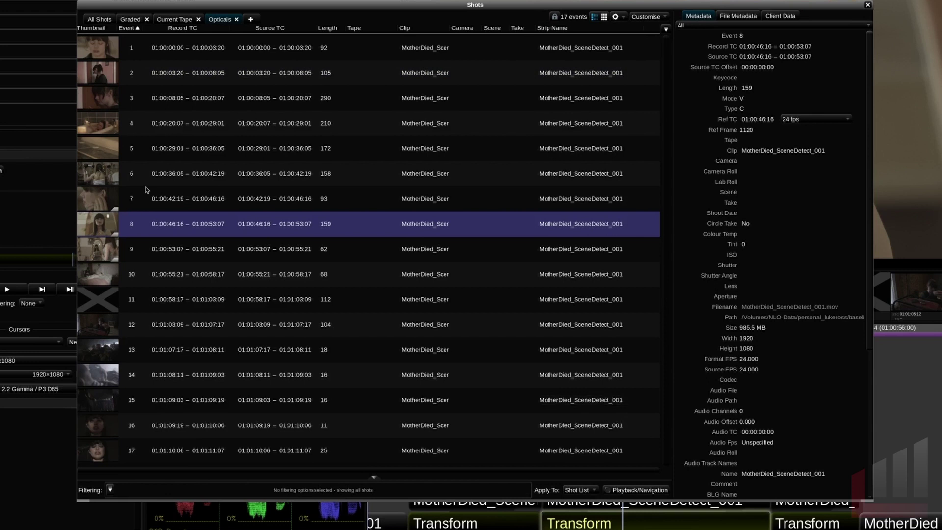
pyautogui.scroll(-2, 150, 196)
pyautogui.scroll(2, 153, 204)
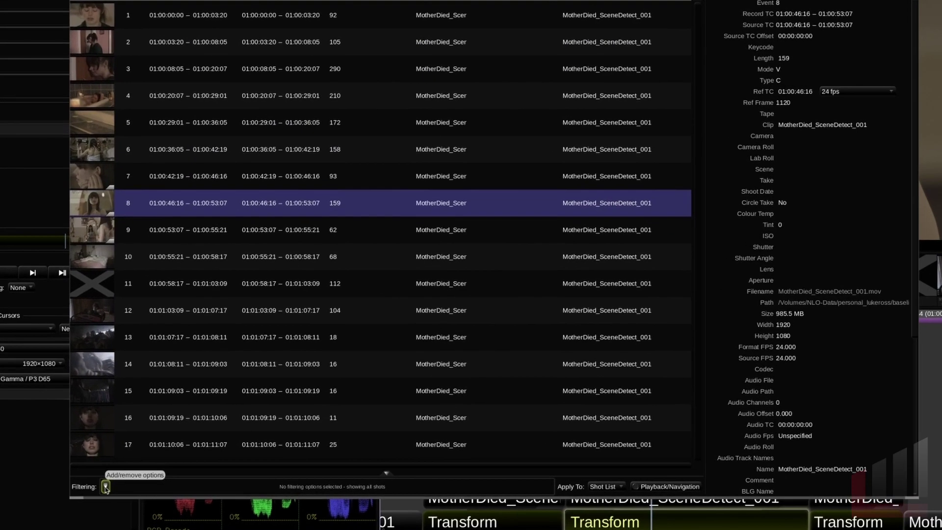
# Step: Filter the Opticals tab by Strip Categories, matching any of Default Strip Category
pyautogui.click(105, 487)
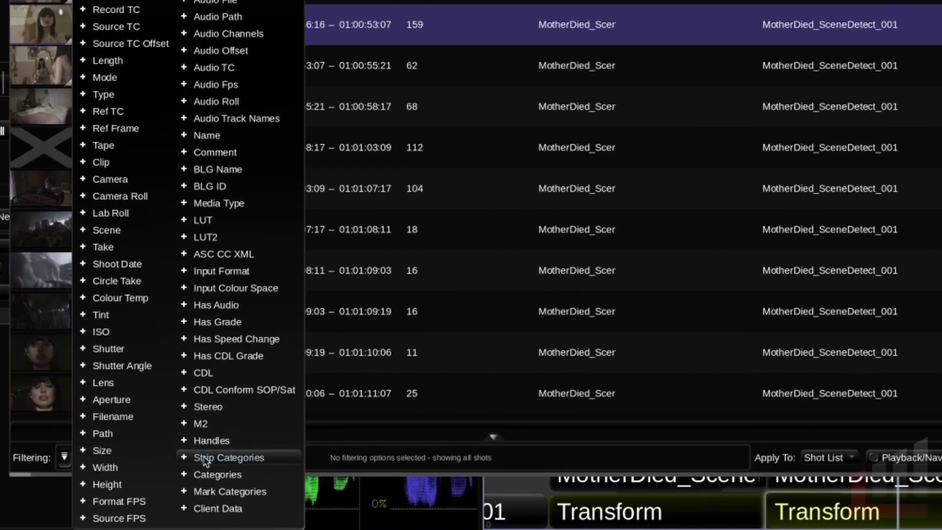
pyautogui.click(289, 457)
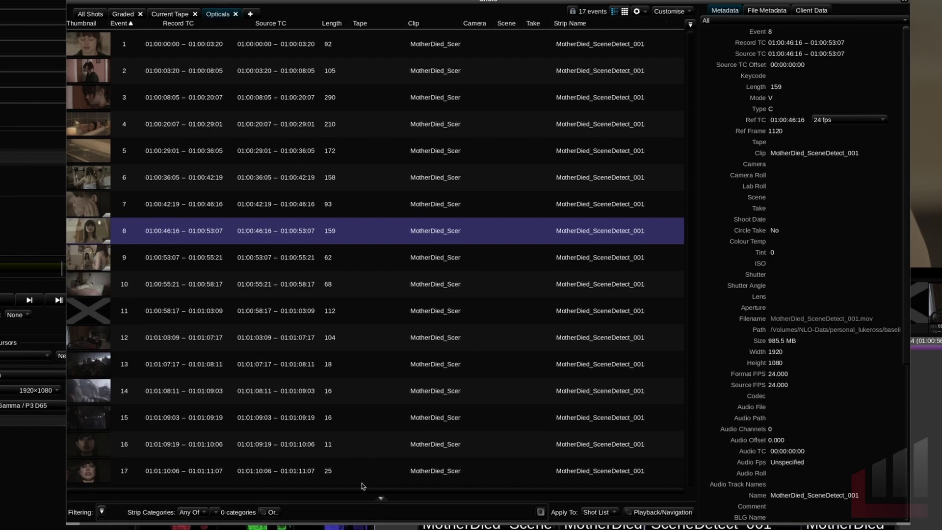
pyautogui.click(216, 513)
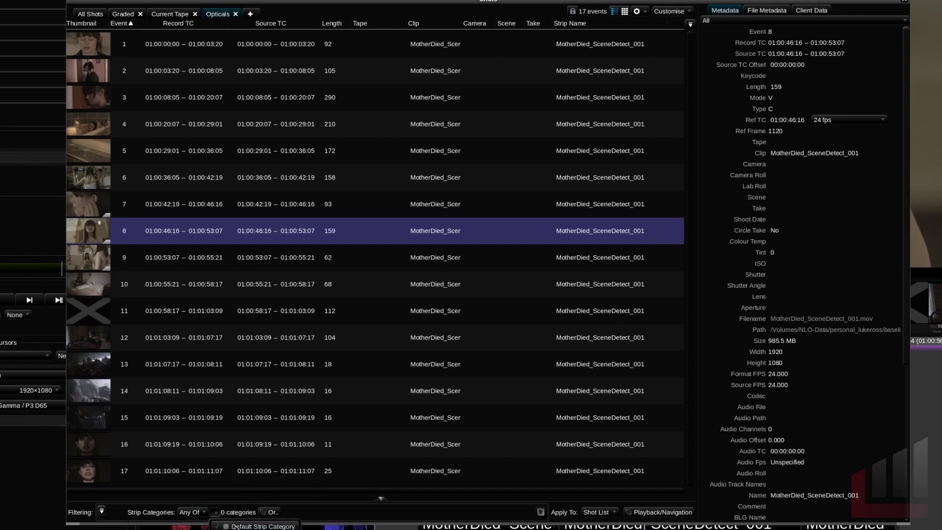
pyautogui.click(236, 526)
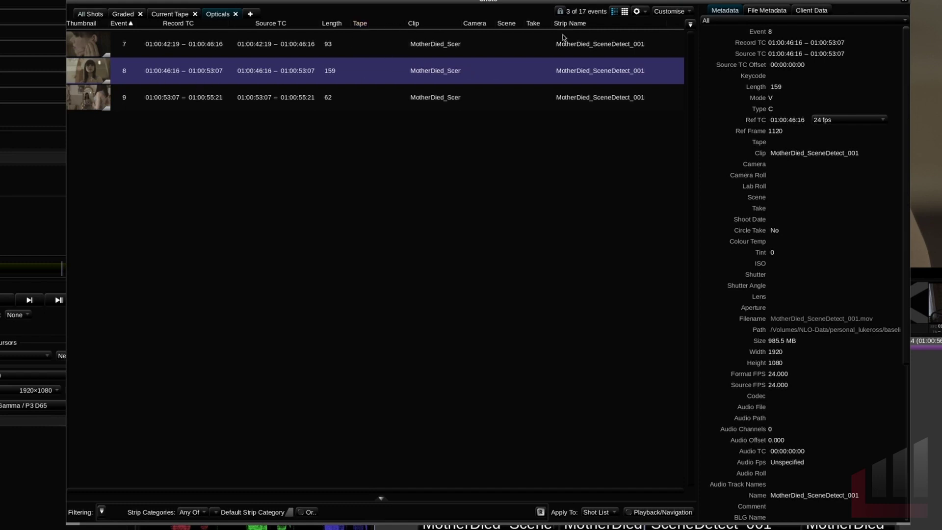
# Step: Hide the Tape, Camera, Scene and Take columns in the Opticals tab and widen the Clip column to fit the full clip names
pyautogui.click(691, 24)
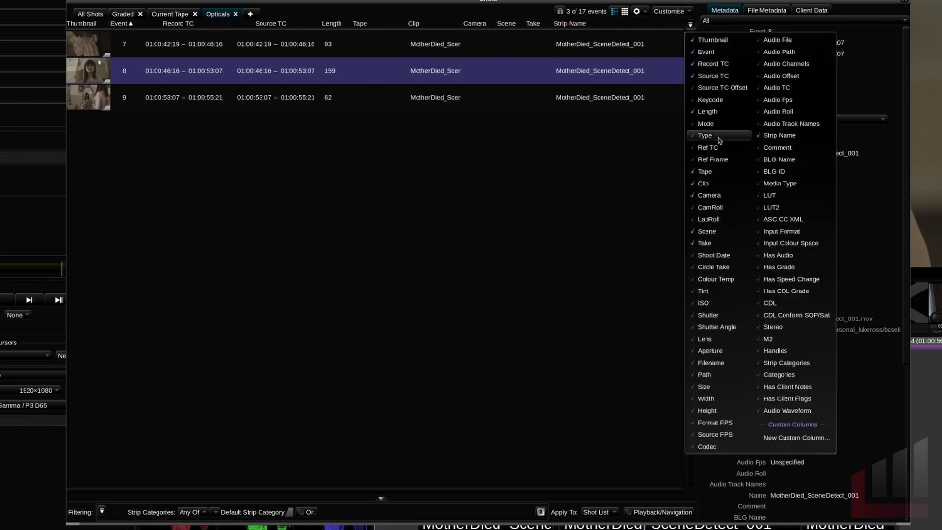
pyautogui.click(724, 113)
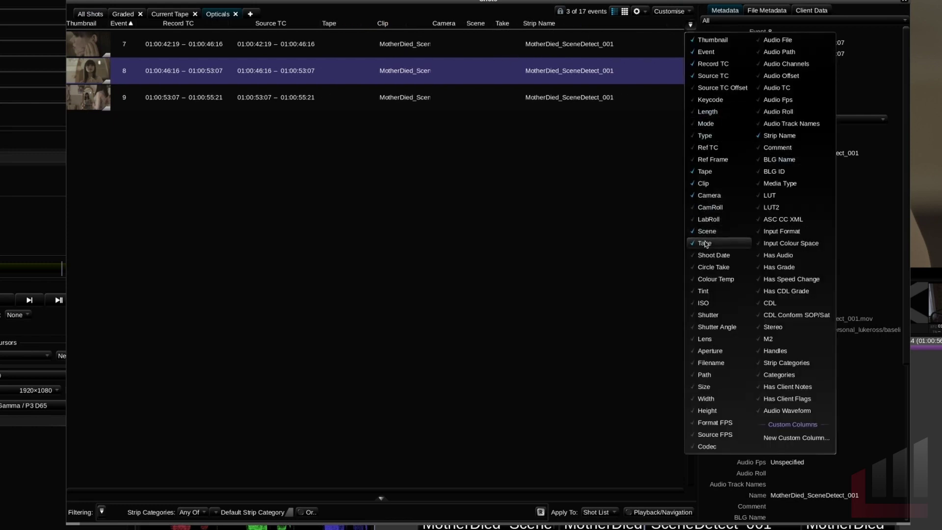
pyautogui.click(714, 173)
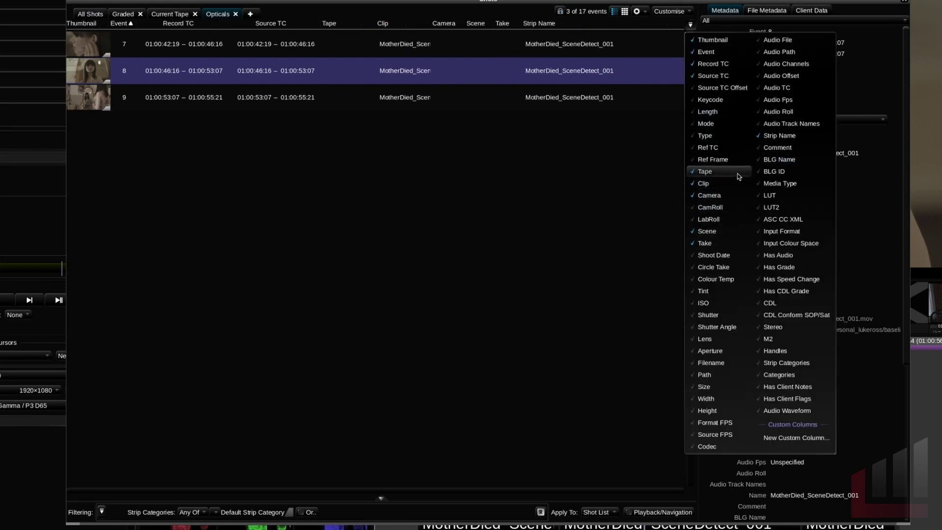
pyautogui.click(721, 195)
pyautogui.click(721, 231)
pyautogui.click(721, 243)
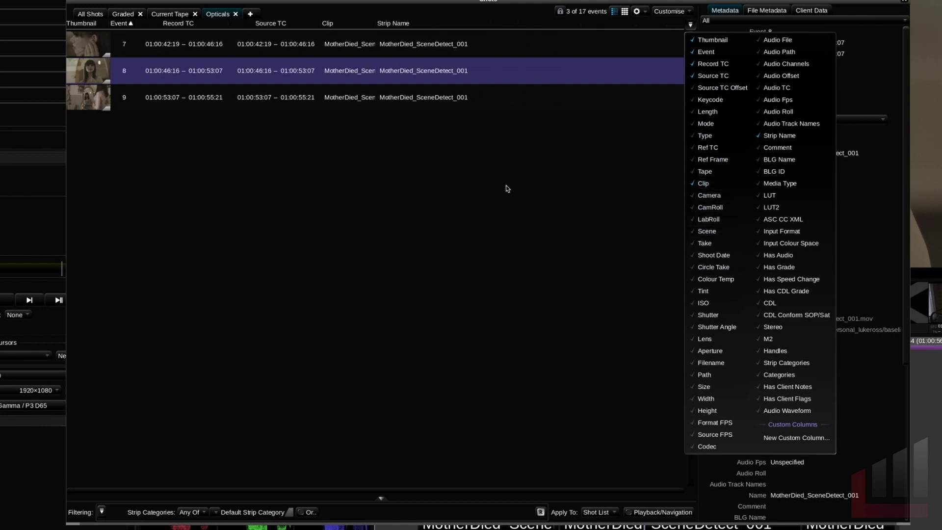
pyautogui.click(708, 111)
pyautogui.click(422, 222)
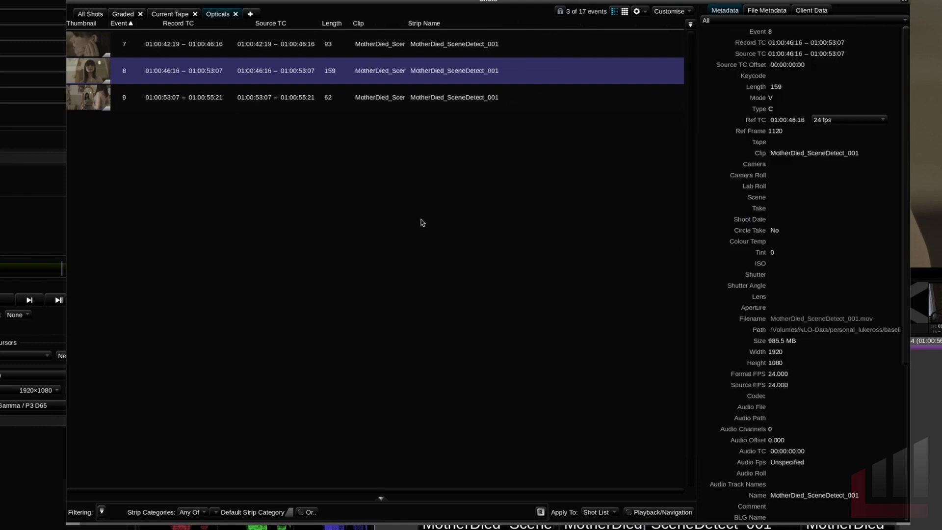
pyautogui.moveTo(408, 23); pyautogui.dragTo(457, 21)
pyautogui.moveTo(349, 23); pyautogui.dragTo(363, 23)
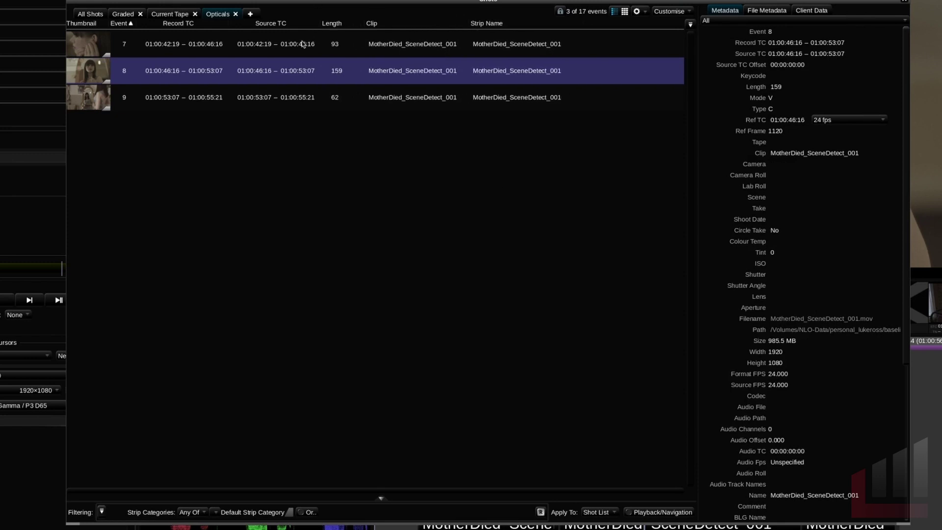
# Step: Open the EDL export settings for the Opticals shots, check the available export formats, and cancel the export
pyautogui.click(643, 13)
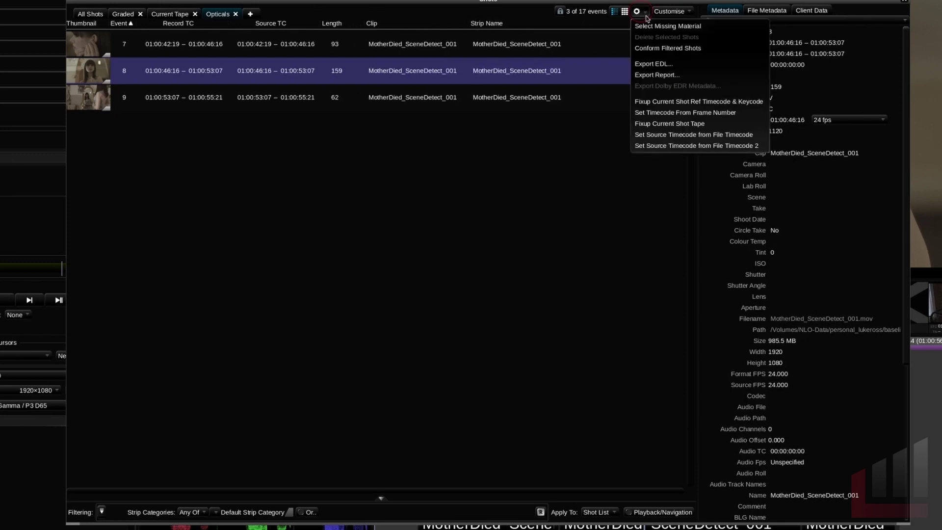
pyautogui.click(681, 65)
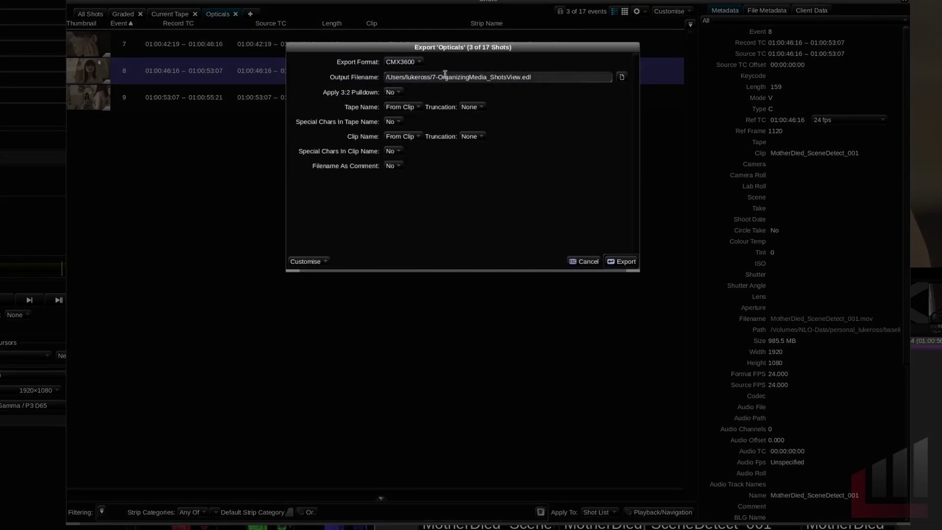
pyautogui.click(403, 62)
pyautogui.click(401, 63)
pyautogui.click(586, 262)
# Step: Open the Reports view through Export Report, enlarge its window, and create a new report
pyautogui.click(640, 14)
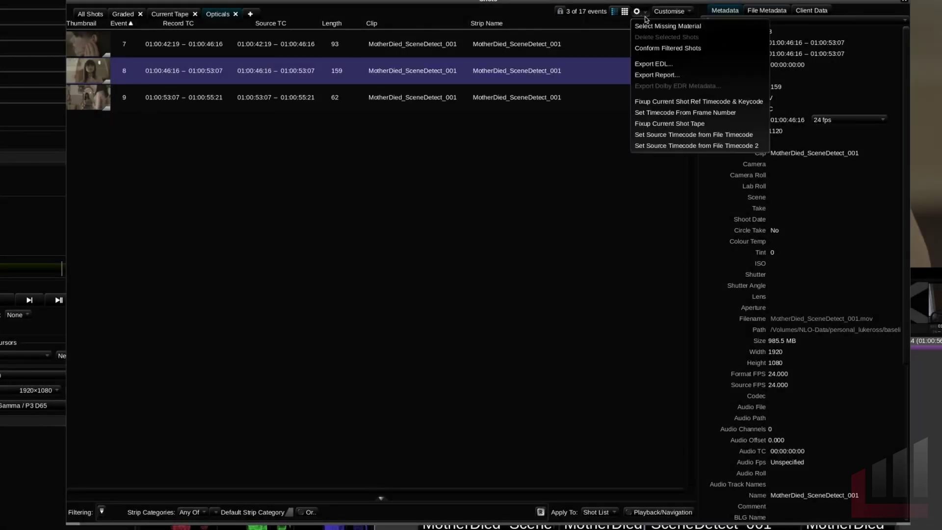
pyautogui.click(660, 76)
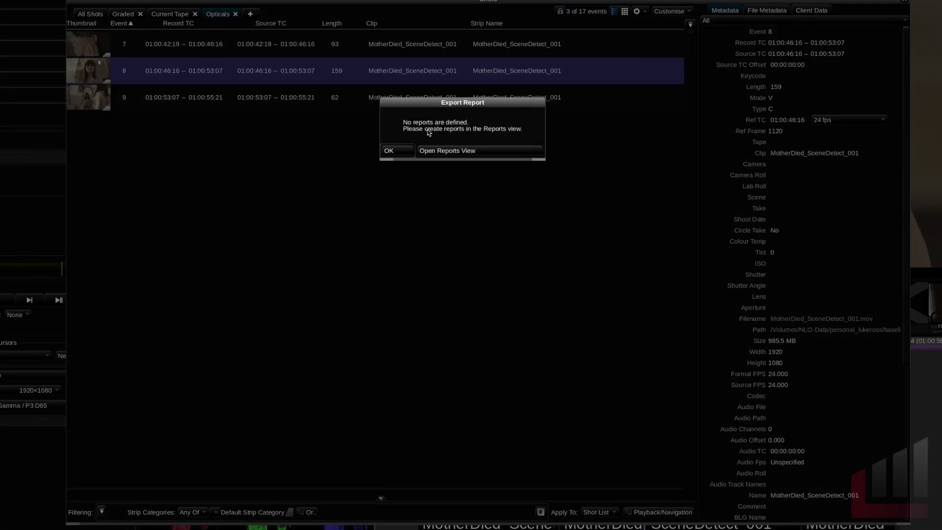
pyautogui.click(438, 155)
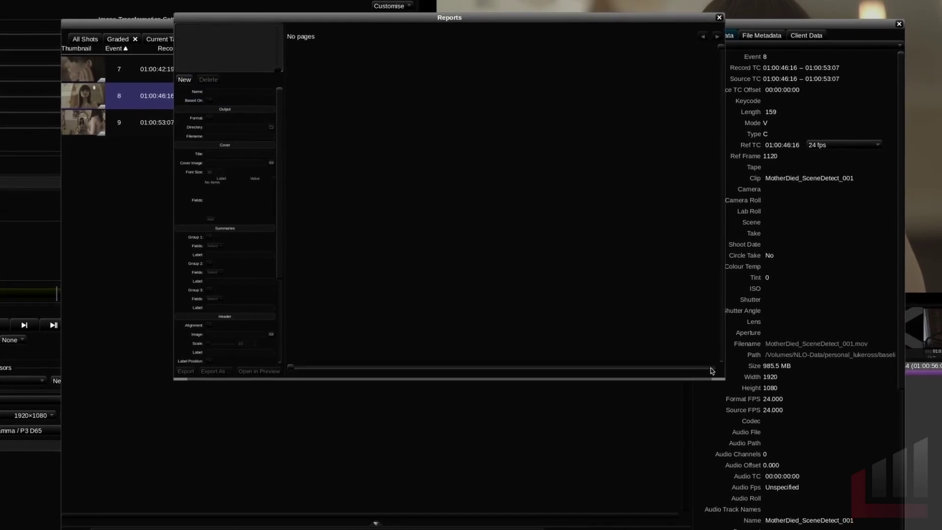
pyautogui.moveTo(727, 370); pyautogui.dragTo(923, 524)
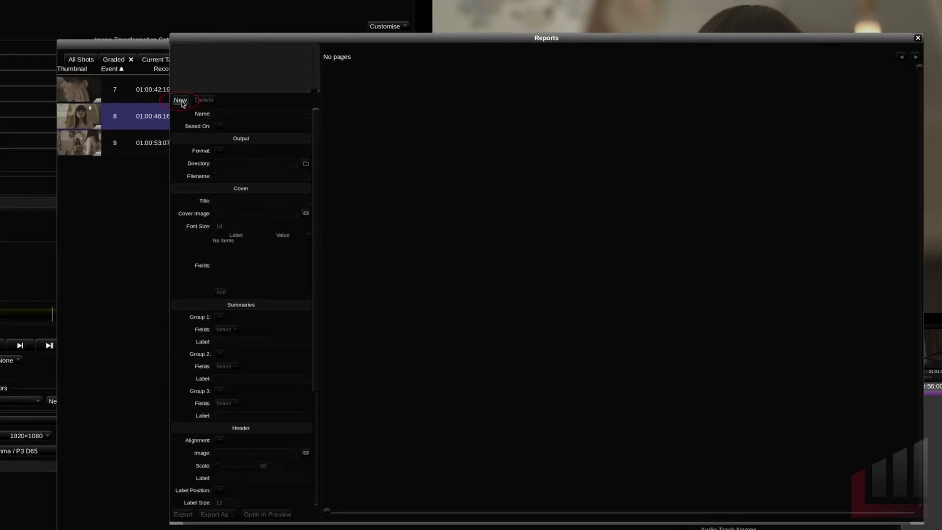
pyautogui.click(180, 99)
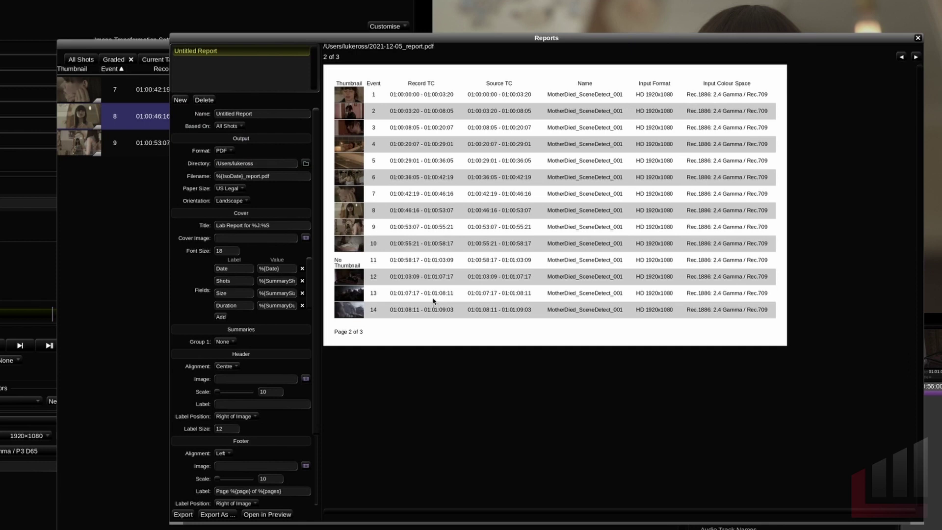
# Step: Base the untitled report on the Opticals tab and close the Reports view
pyautogui.click(227, 127)
pyautogui.click(228, 139)
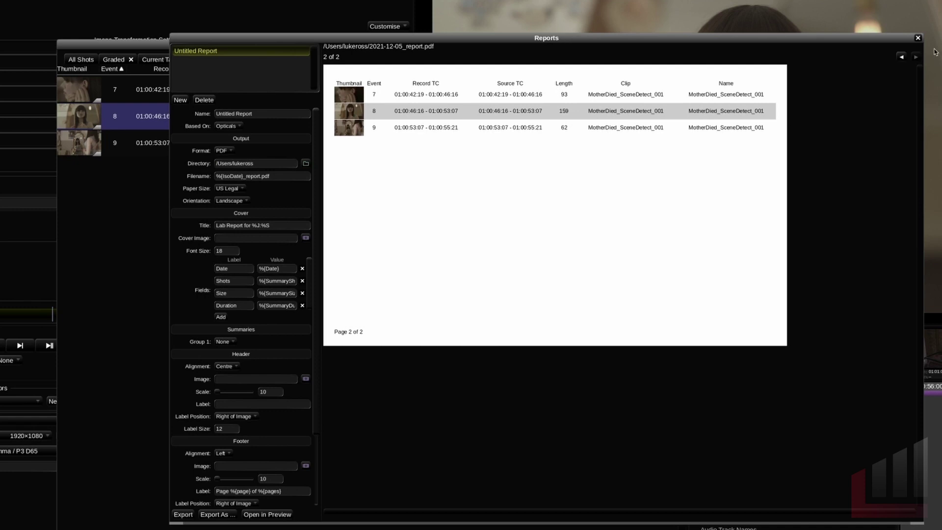
pyautogui.click(918, 38)
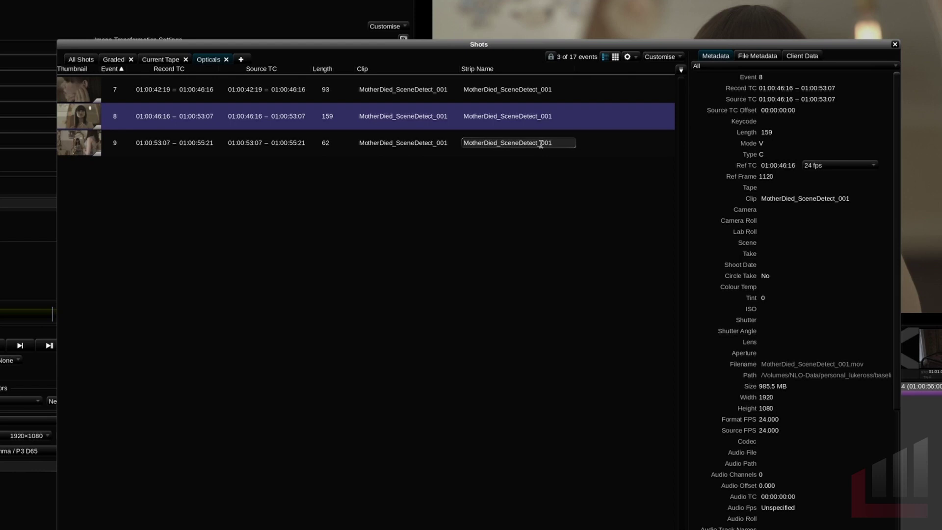
pyautogui.press('Return')
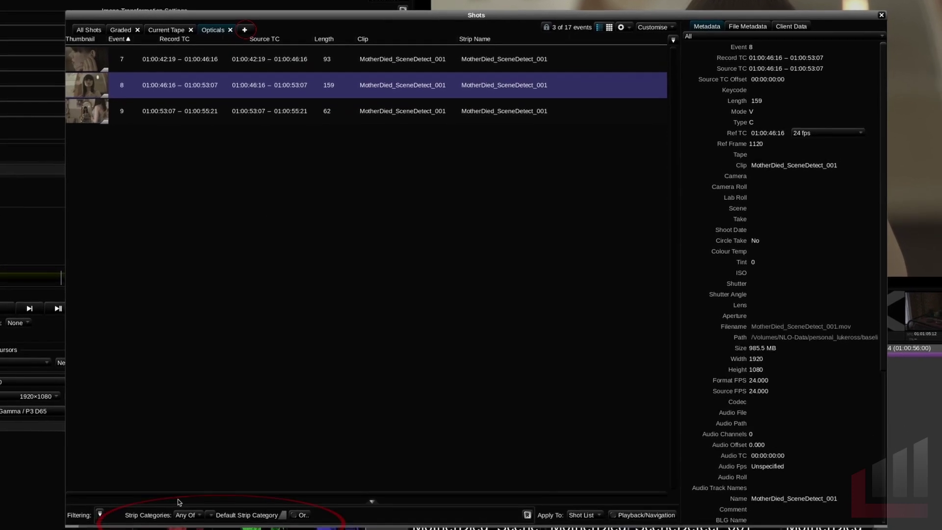
# Step: Select events 7 to 9 in the Opticals tab and shrink the Shots window to uncover the viewer and timeline
pyautogui.click(211, 515)
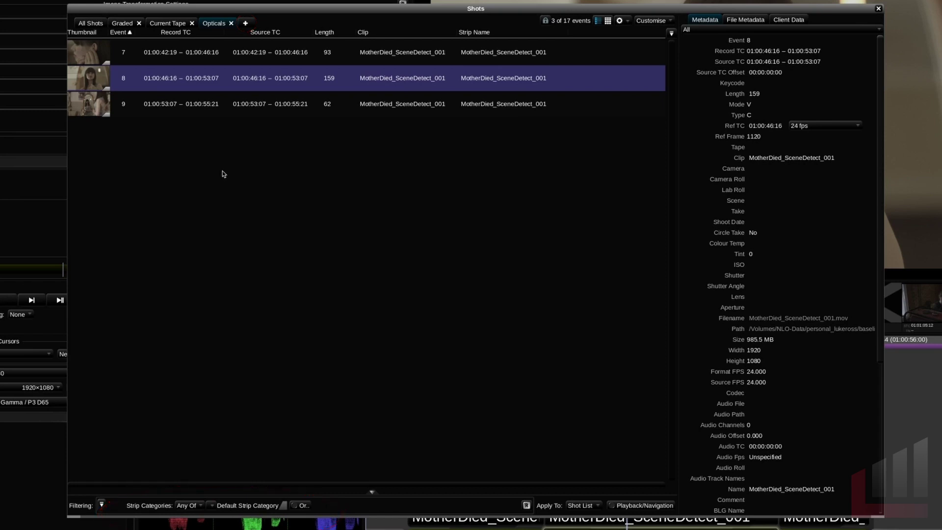
pyautogui.click(94, 57)
pyautogui.keyDown('shift'); pyautogui.click(99, 105); pyautogui.keyUp('shift')
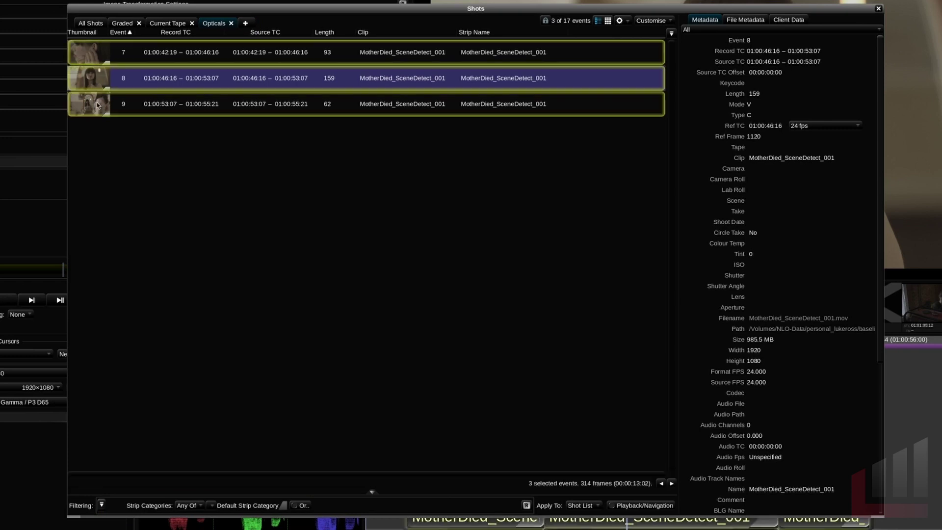
pyautogui.moveTo(885, 518); pyautogui.dragTo(619, 409)
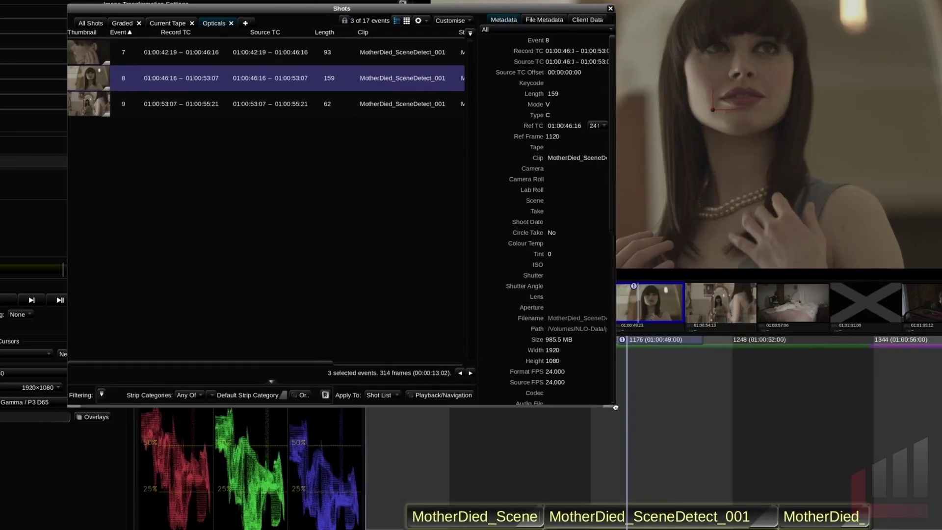
# Step: Jump back and forth between the selected events 7, 8 and 9 to review each shot in the viewer
pyautogui.click(471, 376)
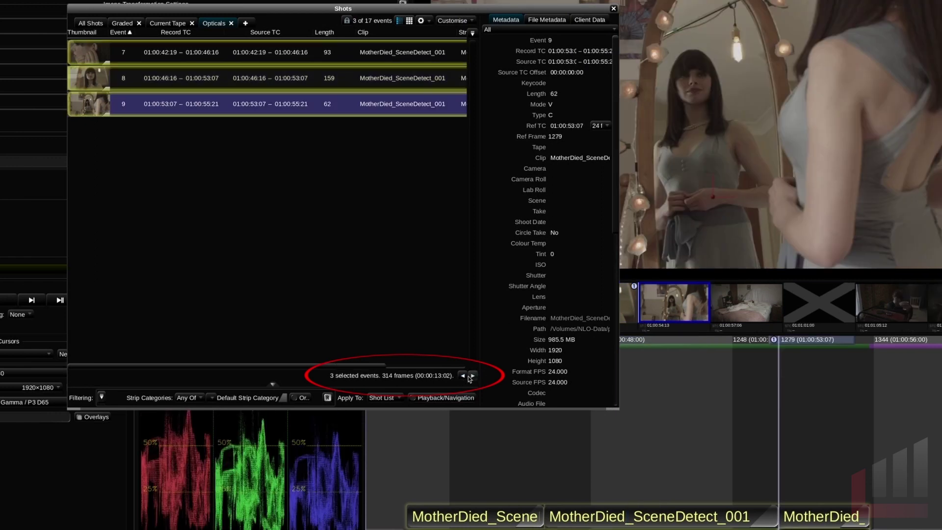
pyautogui.click(462, 375)
pyautogui.click(463, 376)
pyautogui.click(470, 377)
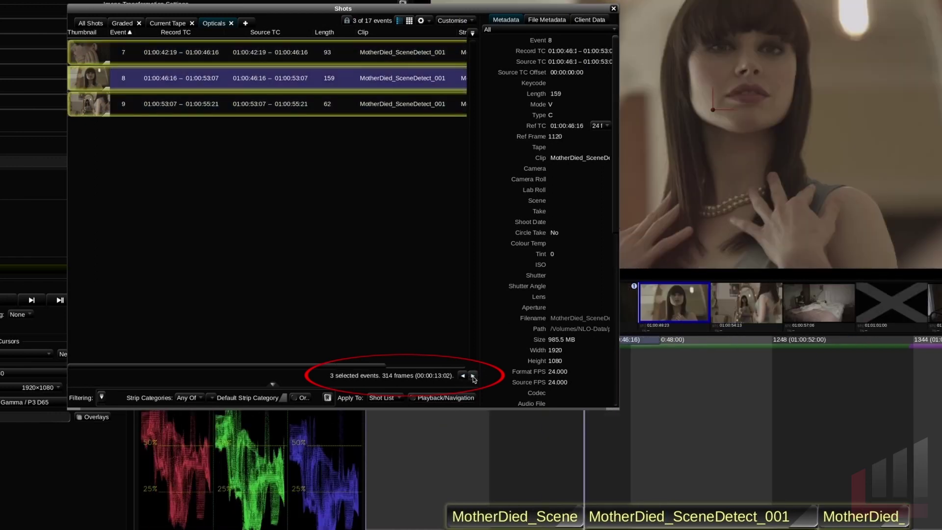
pyautogui.click(471, 376)
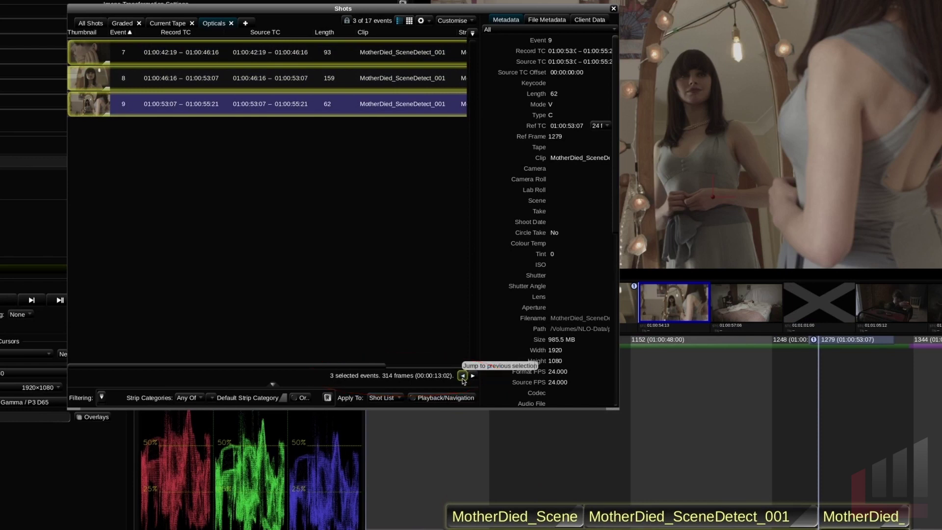
pyautogui.click(462, 376)
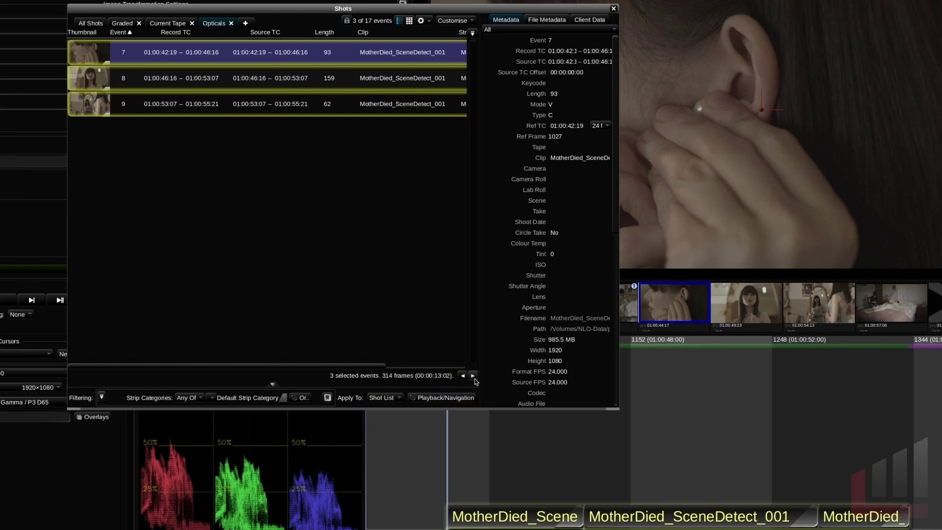
# Step: Deselect all shots in the Opticals tab, return to All Shots, and enlarge the Shots window
pyautogui.rightClick(251, 83)
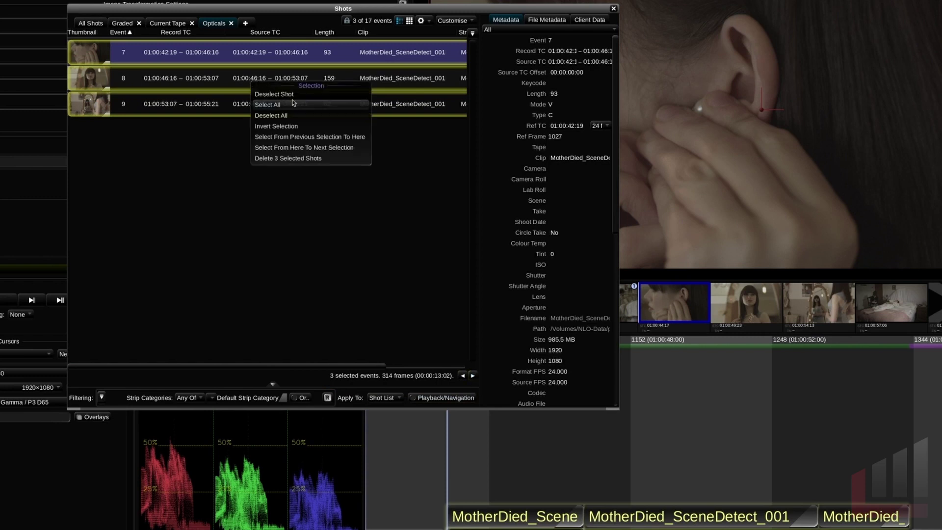
pyautogui.click(297, 118)
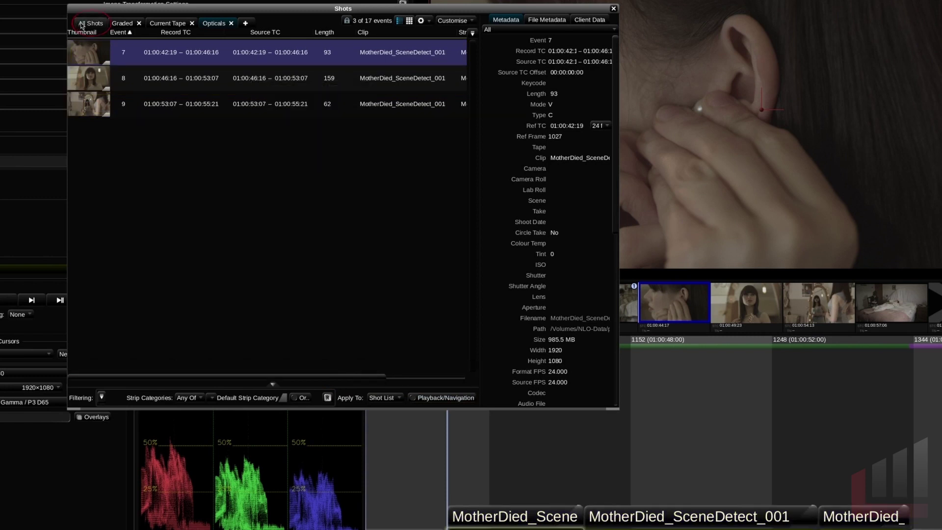
pyautogui.click(90, 23)
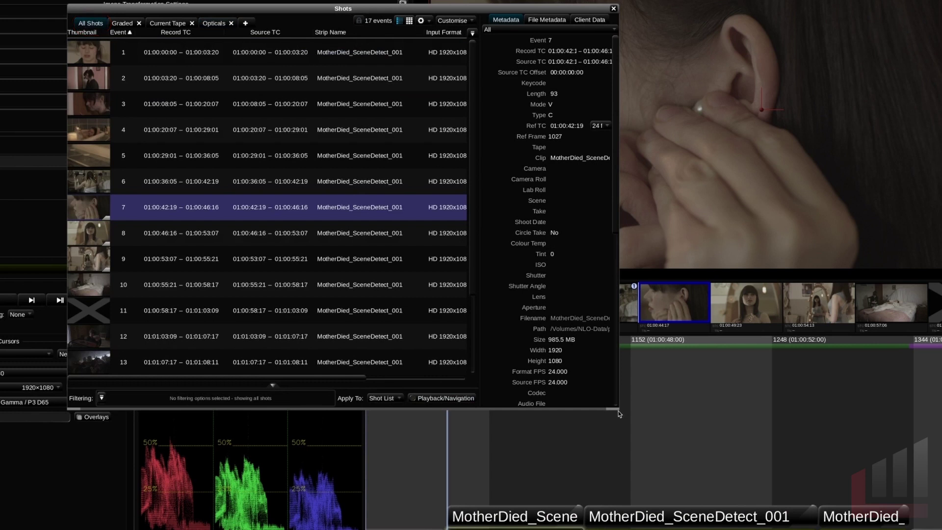
pyautogui.moveTo(617, 409); pyautogui.dragTo(926, 477)
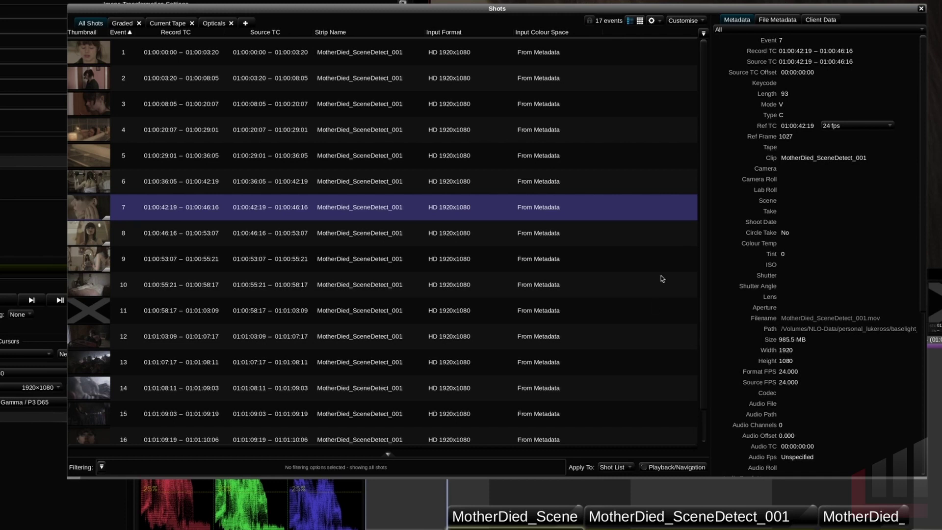
# Step: Select the missing material in the shot list and jump to event 11 in the timeline
pyautogui.click(659, 22)
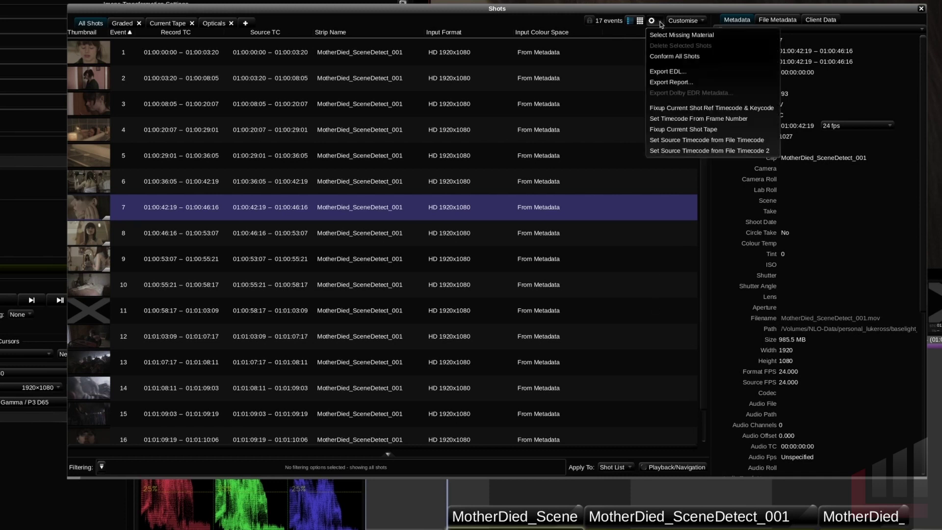
pyautogui.click(681, 35)
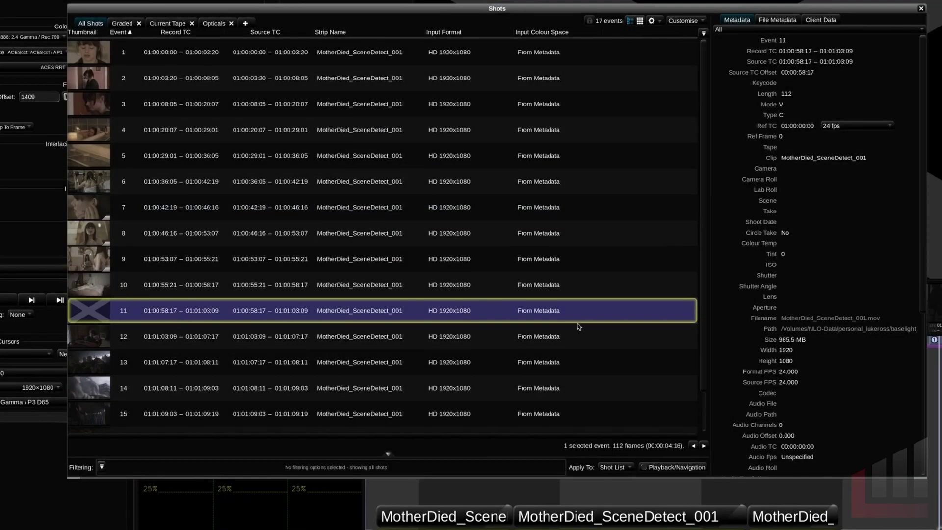
pyautogui.doubleClick(78, 311)
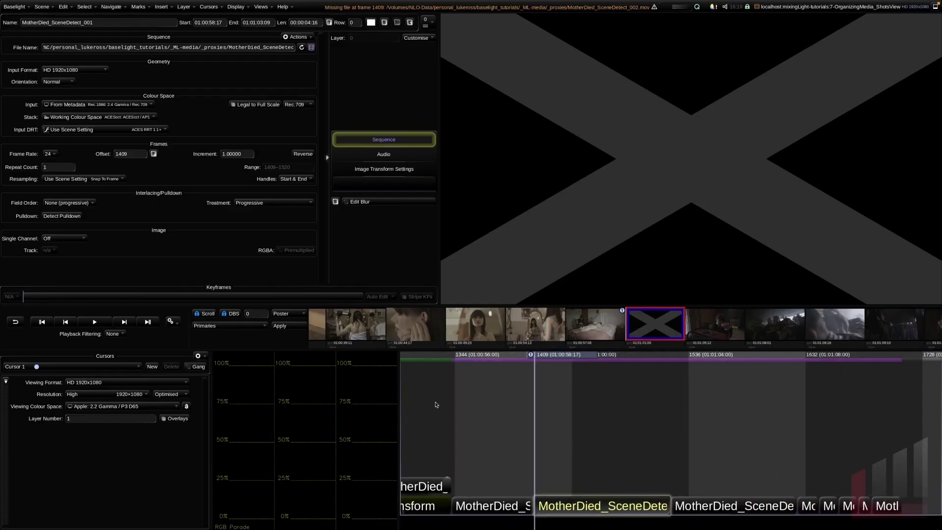
# Step: Assign the Editorial strip category to the missing-media strip in the timeline
pyautogui.rightClick(630, 526)
pyautogui.moveTo(706, 515)
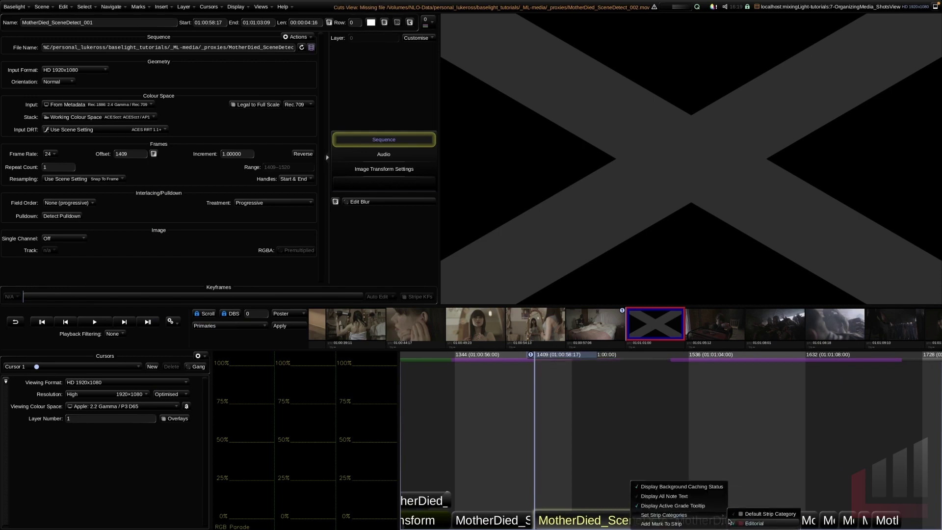
pyautogui.click(746, 523)
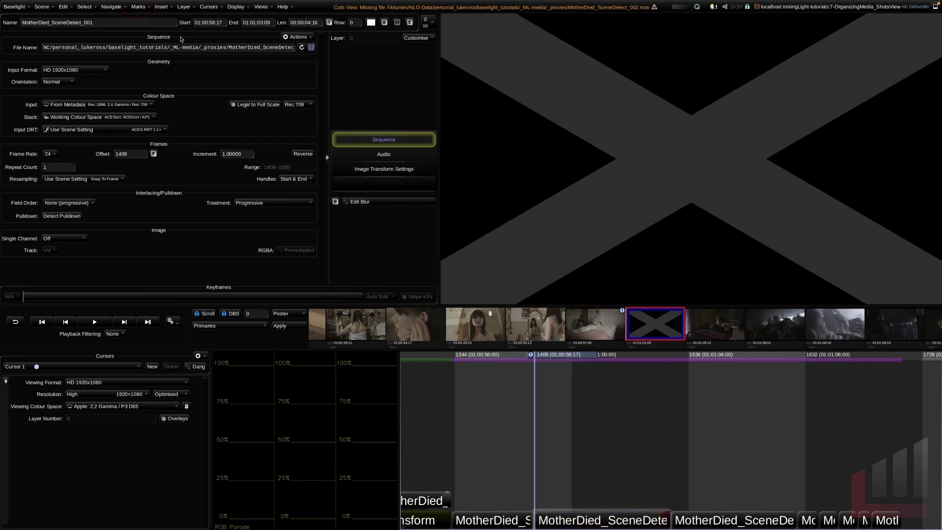
# Step: Add a timeline mark at the start of the missing-media strip with the note text "Missing media"
pyautogui.click(138, 6)
pyautogui.click(175, 42)
pyautogui.click(557, 355)
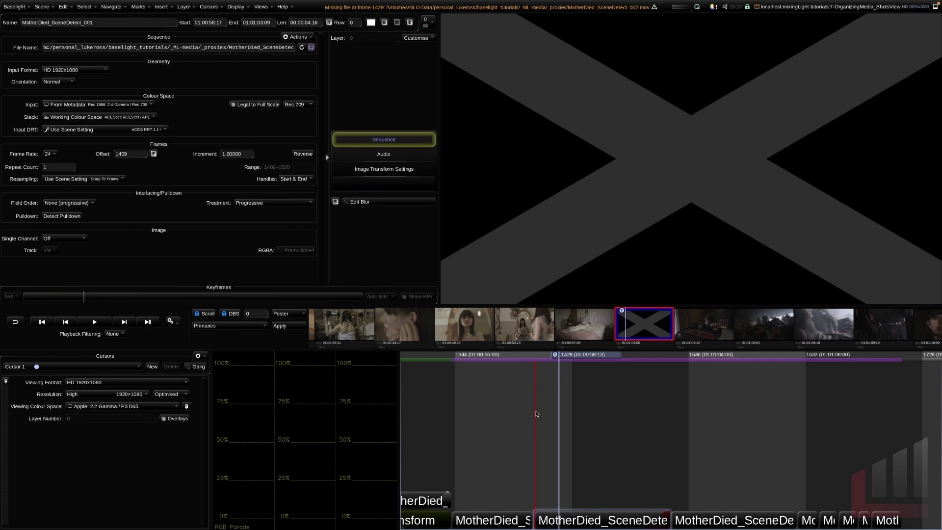
pyautogui.rightClick(535, 378)
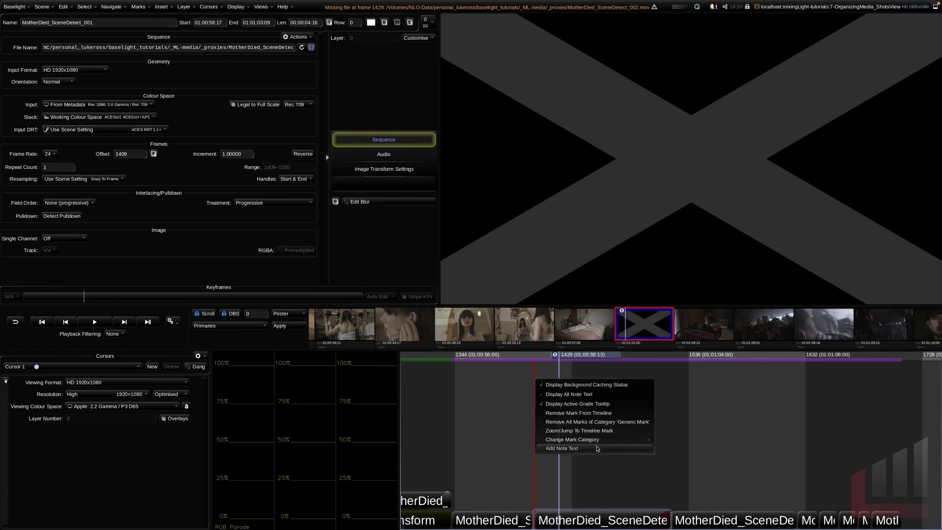
pyautogui.click(562, 447)
pyautogui.write('Missing med')
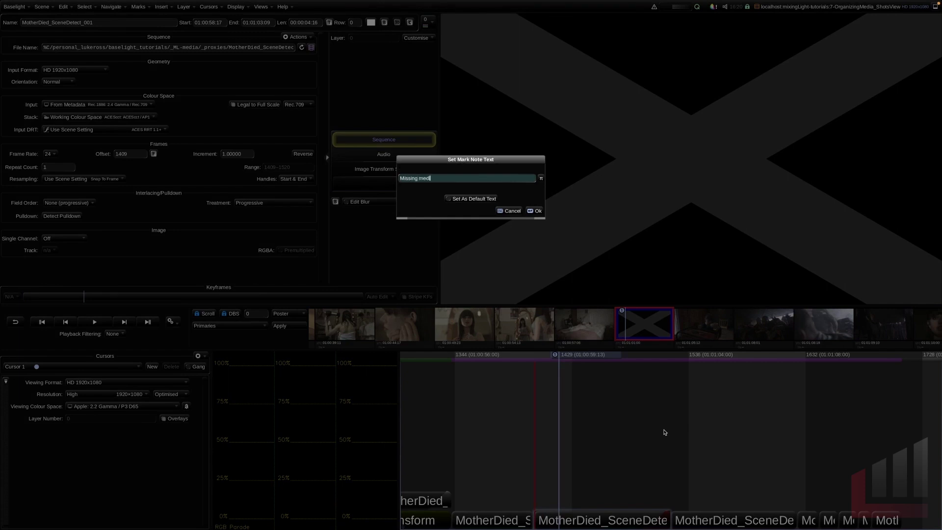
pyautogui.press('Return')
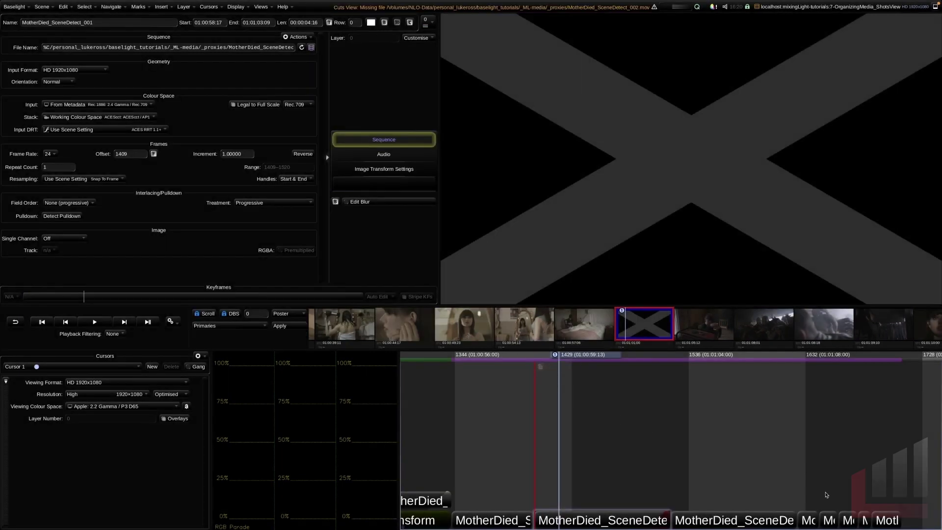
# Step: Correct the missing strip's source file name so that it ends in MotherDied_SceneDetect_001.mov
pyautogui.scroll(-3, 826, 495)
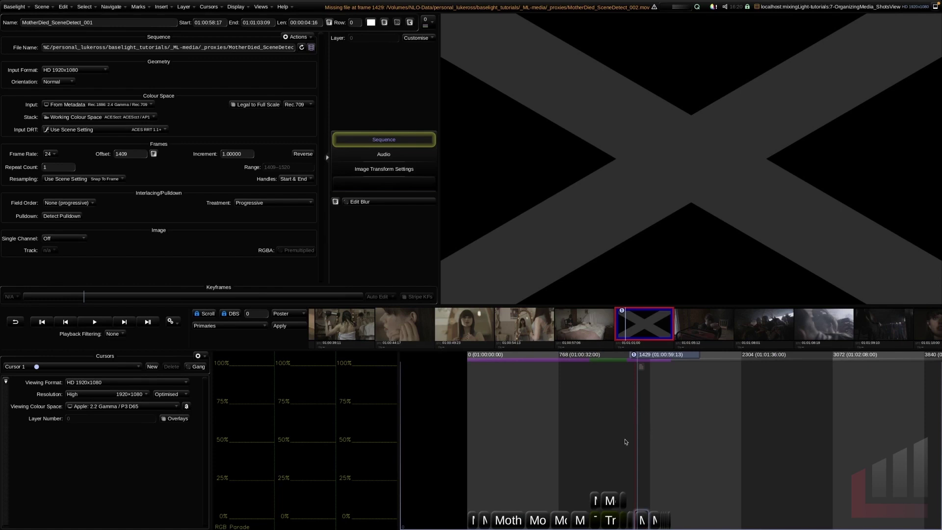
pyautogui.scroll(4, 625, 441)
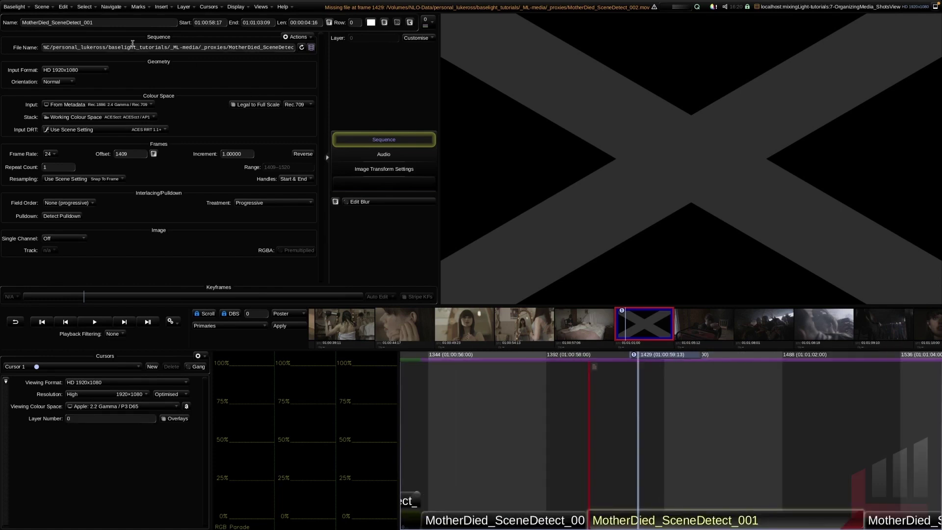
pyautogui.moveTo(87, 47); pyautogui.dragTo(307, 52)
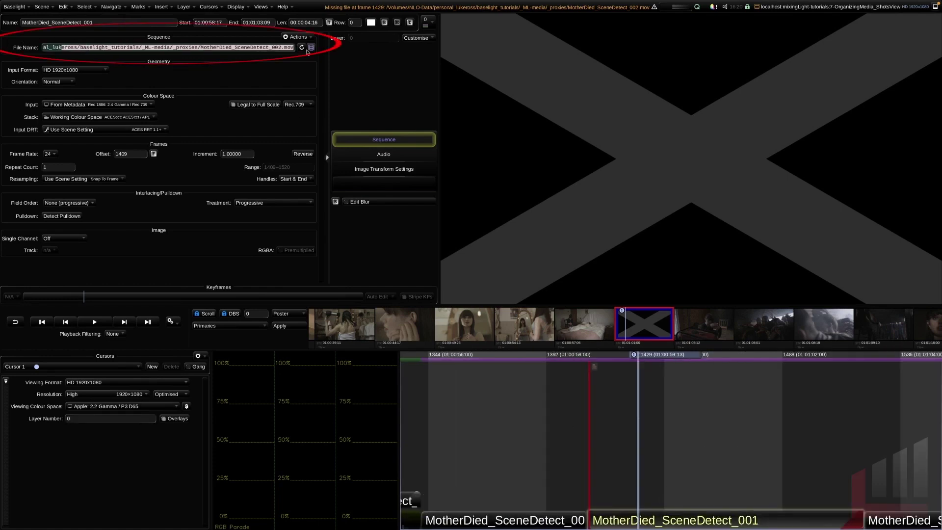
pyautogui.click(264, 48)
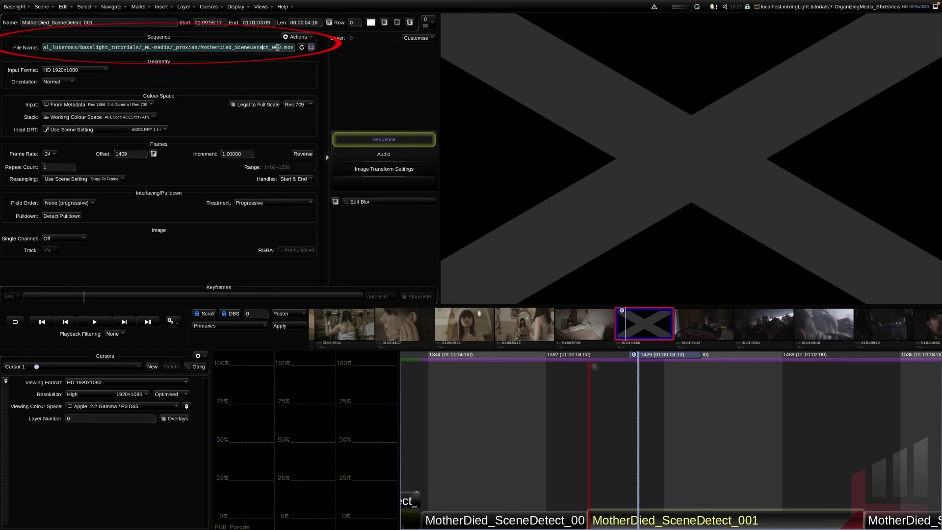
pyautogui.click(277, 47)
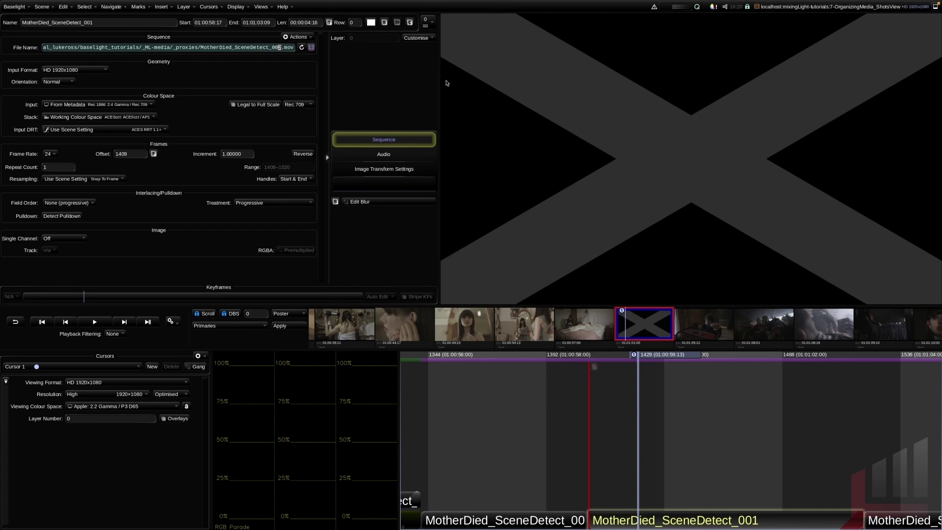
pyautogui.press('Delete')
pyautogui.write('1')
pyautogui.press('Return')
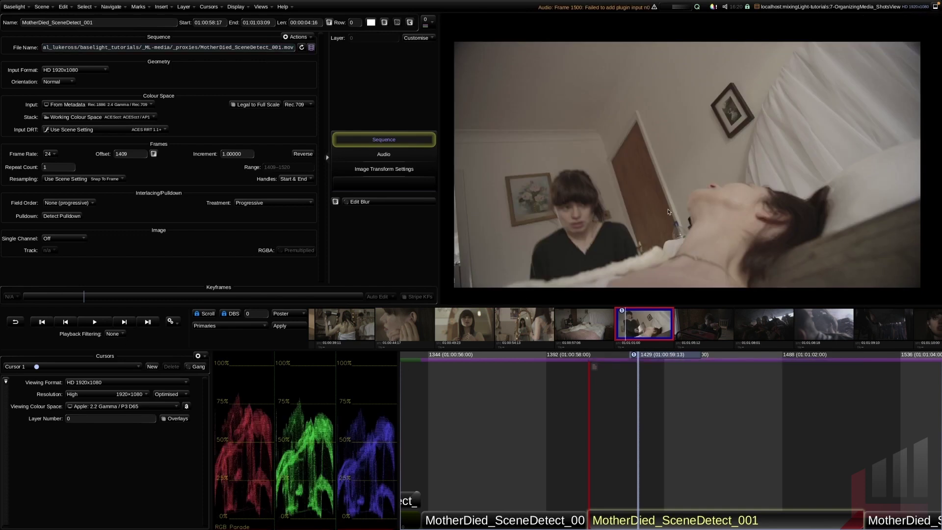
# Step: Remove the mark from the timeline and clear the Editorial category from the relinked strip
pyautogui.rightClick(589, 386)
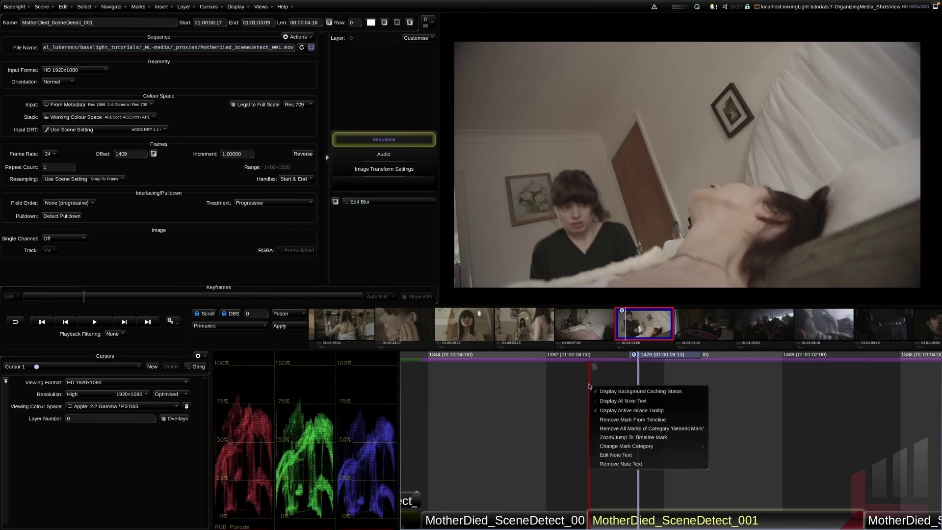
pyautogui.click(632, 420)
pyautogui.rightClick(736, 524)
pyautogui.moveTo(755, 517)
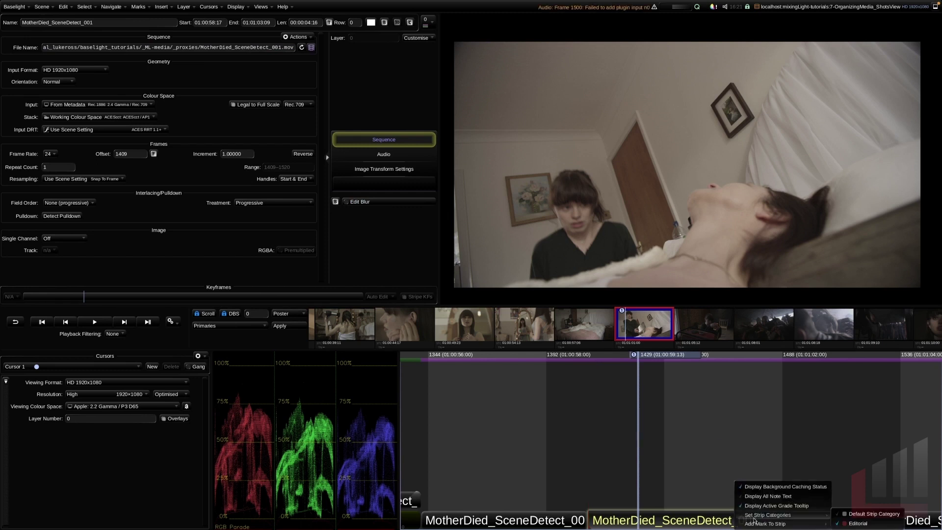
pyautogui.click(859, 523)
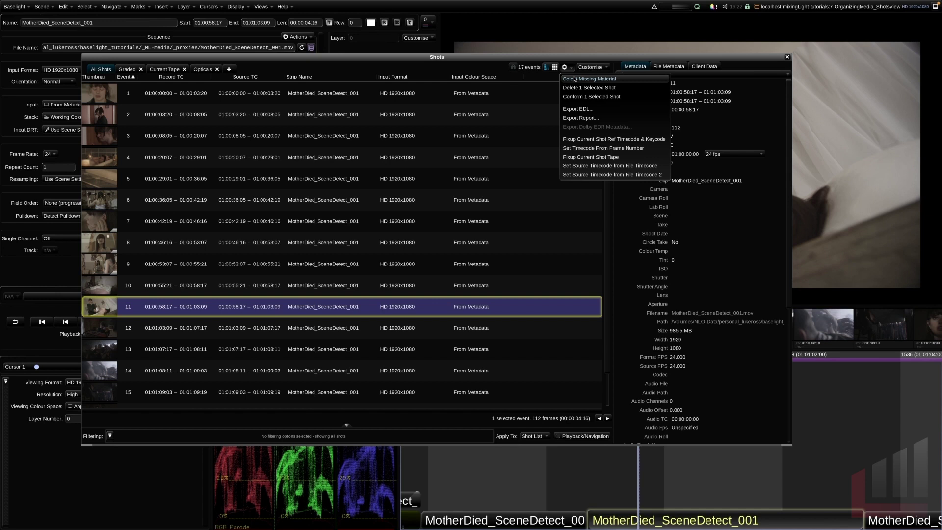
# Step: Open the selection options for event 11 in the All Shots list
pyautogui.rightClick(219, 311)
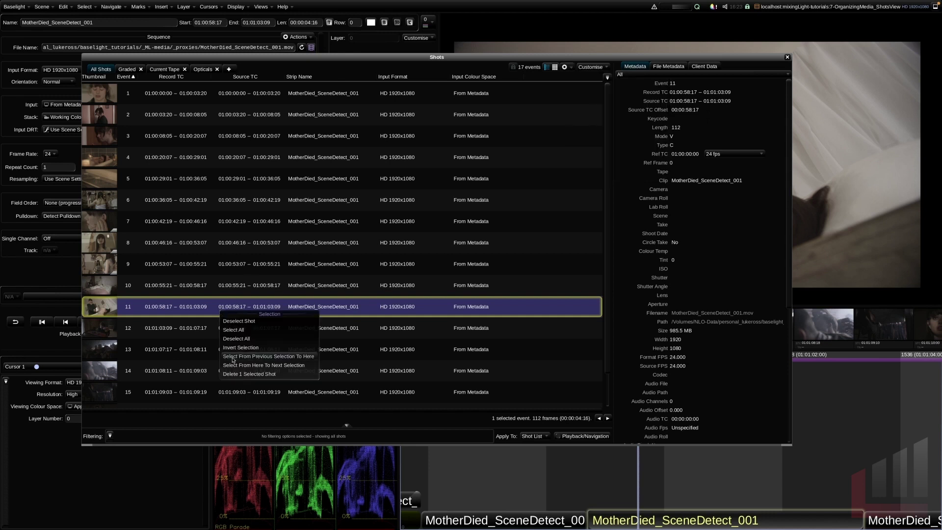